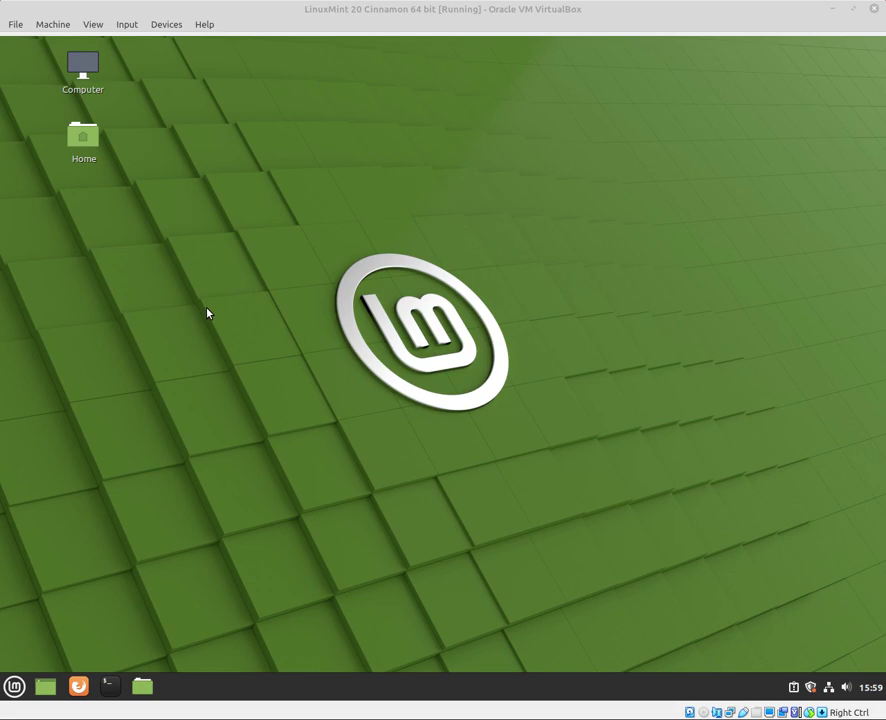
Launch Software Manager from the favourites in the Linux Mint menu
{"action": "left_click", "coordinate": [252, 348]}
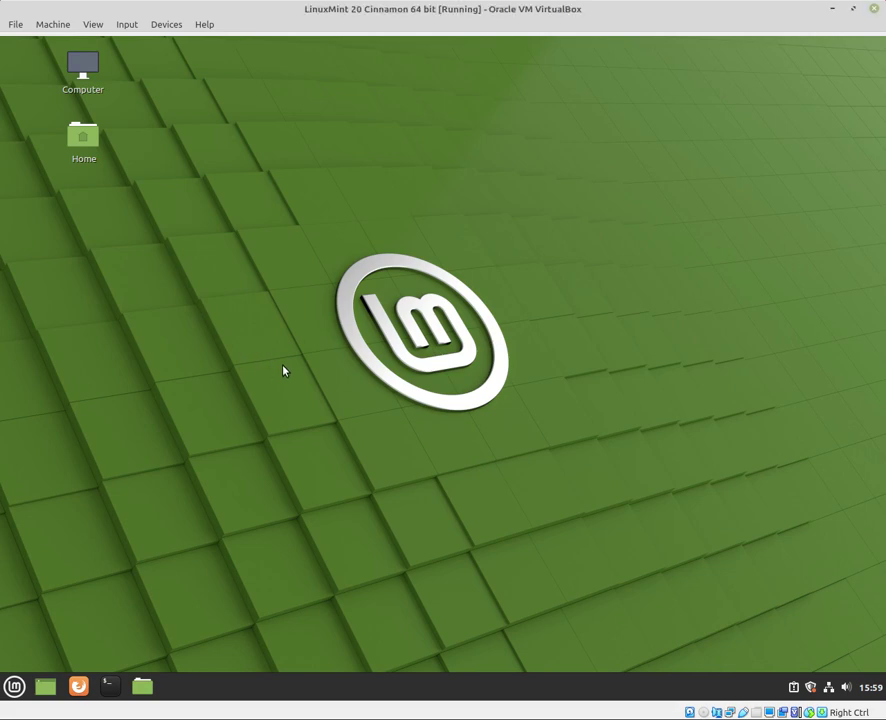
{"action": "left_click", "coordinate": [14, 686]}
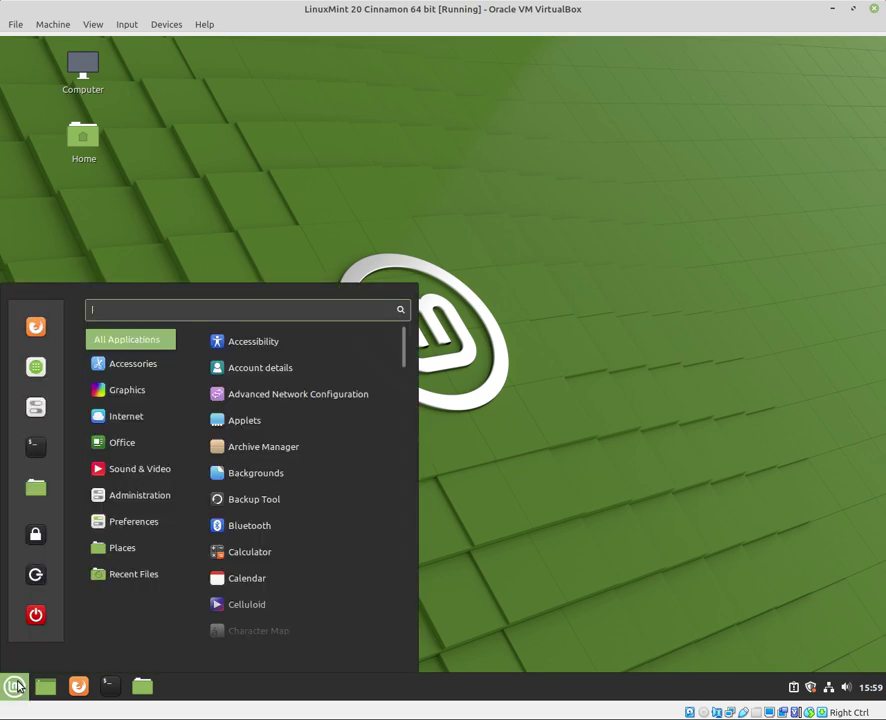
{"action": "left_click", "coordinate": [36, 368]}
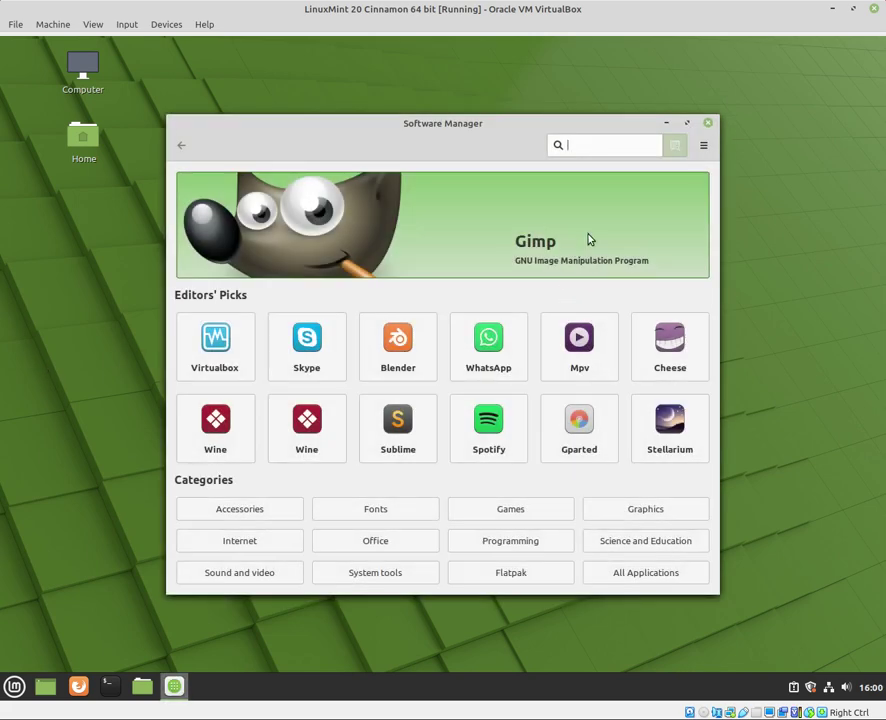
Search for 'keepassx' and open the Keepassx package details page
{"action": "type", "text": "keepassx"}
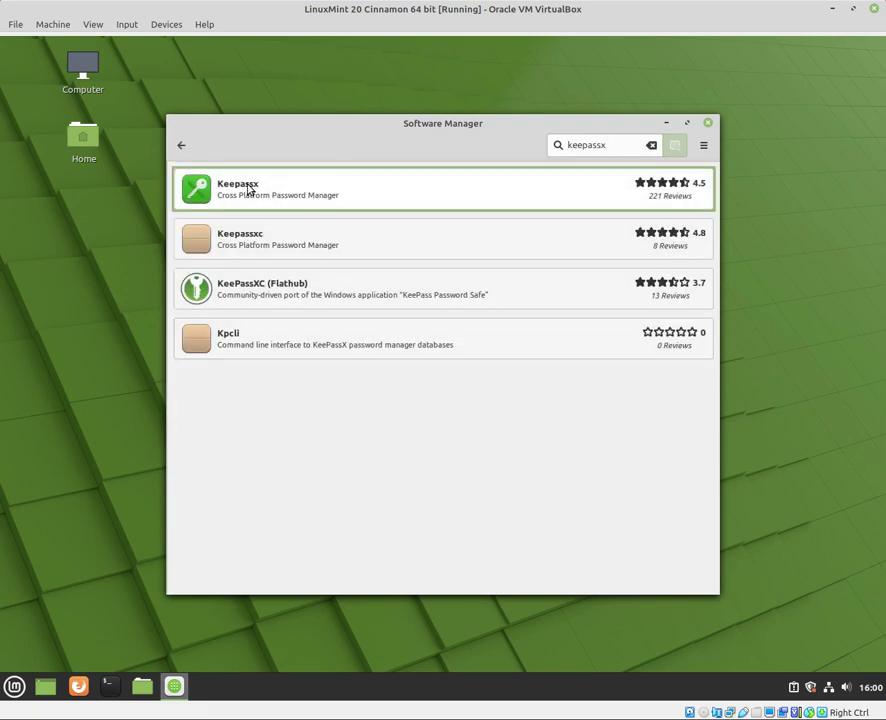
{"action": "left_click", "coordinate": [249, 190]}
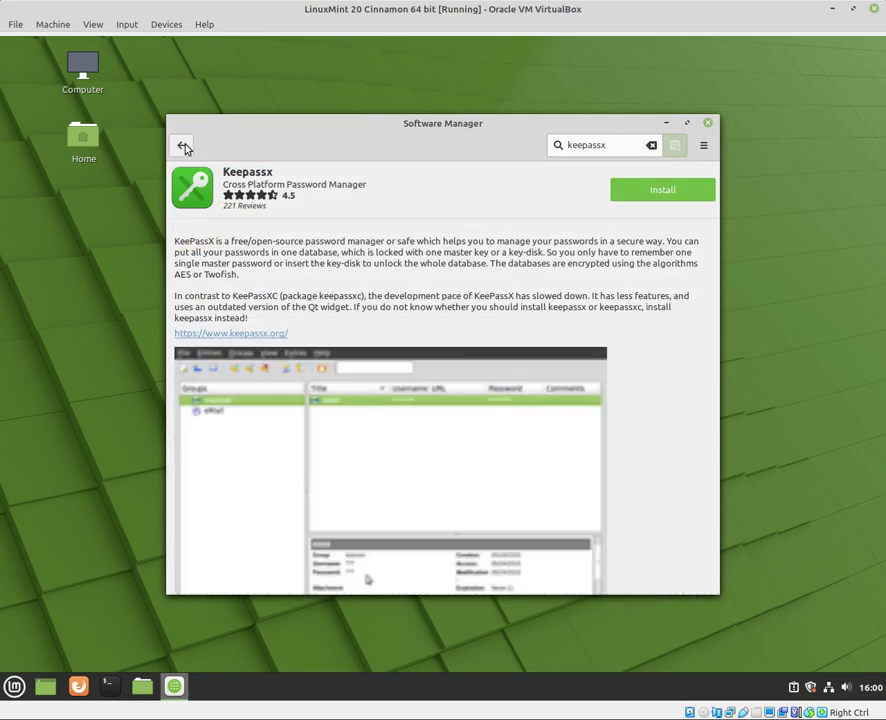
{"action": "left_click", "coordinate": [182, 145]}
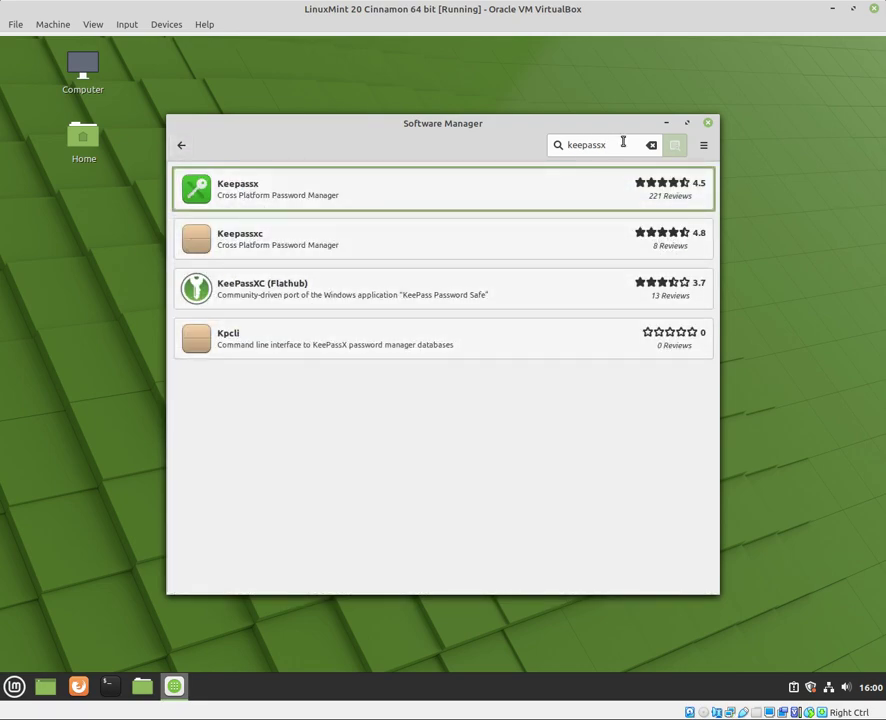
{"action": "left_click", "coordinate": [393, 181]}
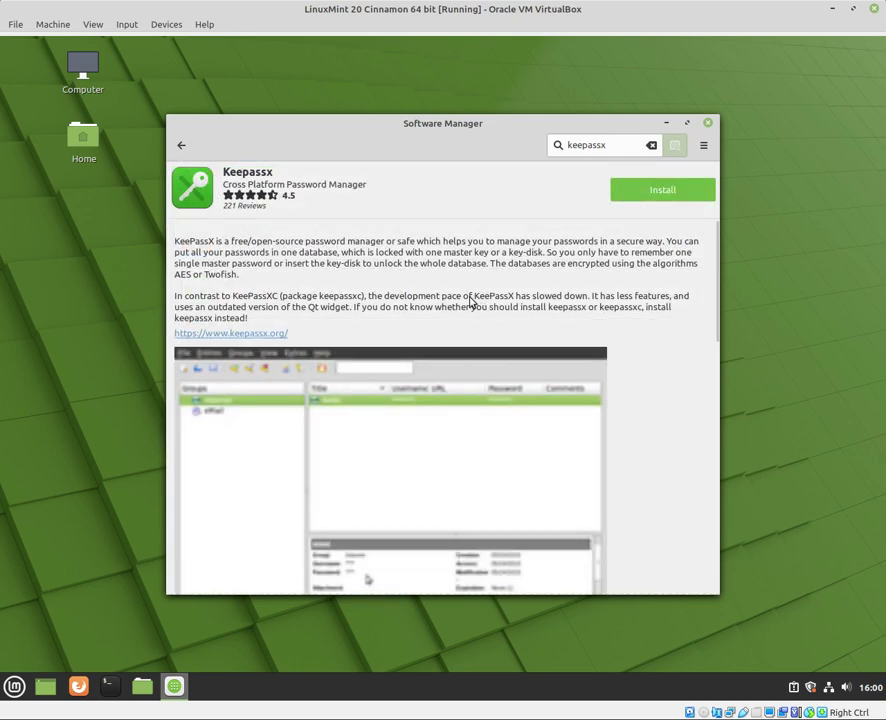
Try installing Keepassx from its details page, retrying the Install button
{"action": "left_click", "coordinate": [652, 190]}
{"action": "scroll", "coordinate": [650, 350], "scroll_direction": "down", "scroll_amount": 2}
{"action": "scroll", "coordinate": [660, 366], "scroll_direction": "up", "scroll_amount": 2}
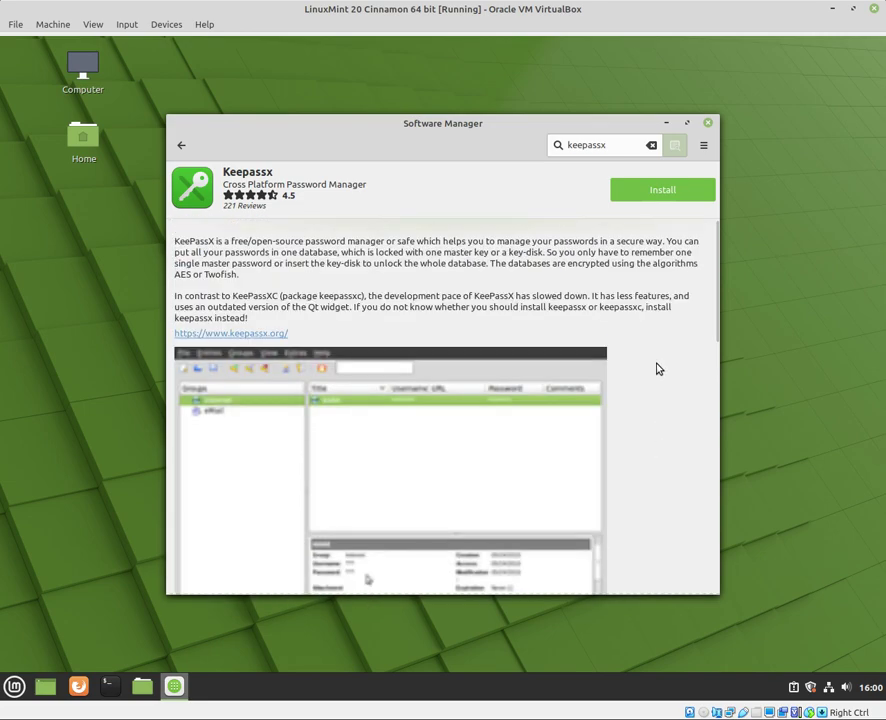
{"action": "left_click", "coordinate": [631, 189]}
{"action": "left_click", "coordinate": [633, 201]}
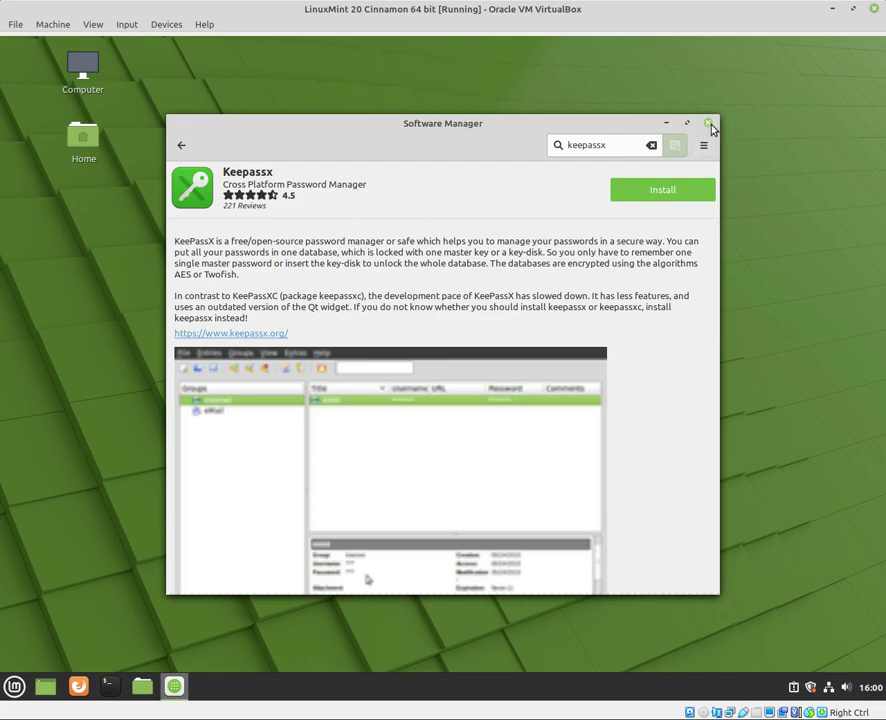
Close Software Manager and run 'sudo apt-get install keepassx' in a new terminal
{"action": "left_click", "coordinate": [709, 123]}
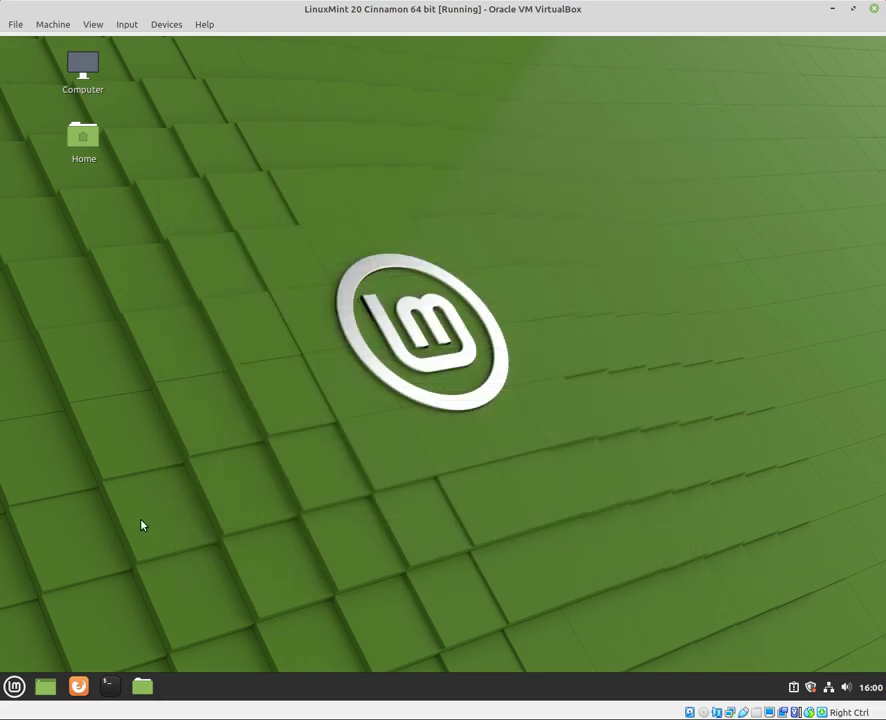
{"action": "left_click", "coordinate": [110, 686]}
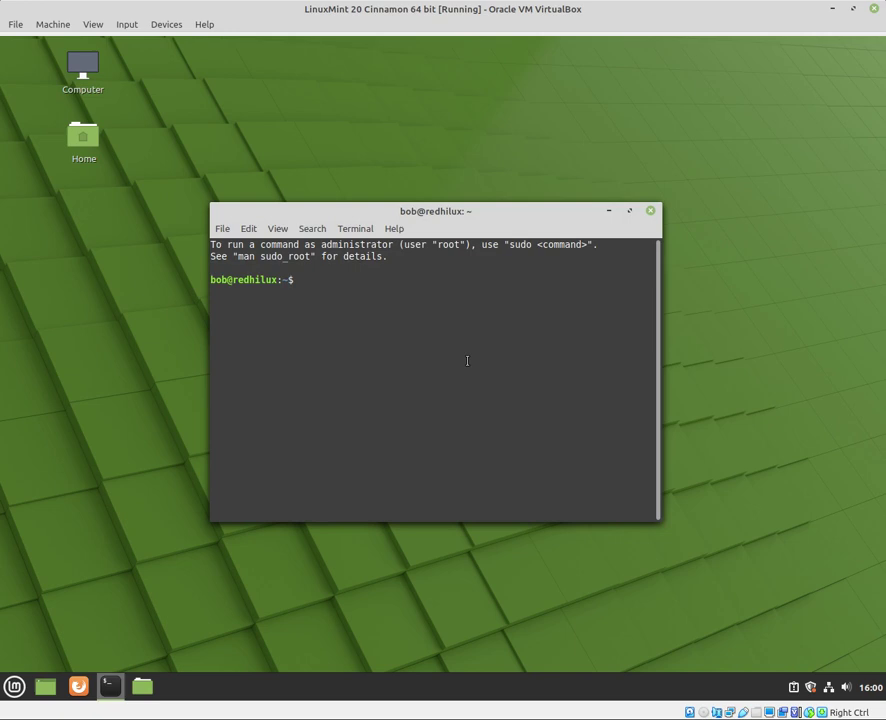
{"action": "type", "text": "sudo apt-get instal"}
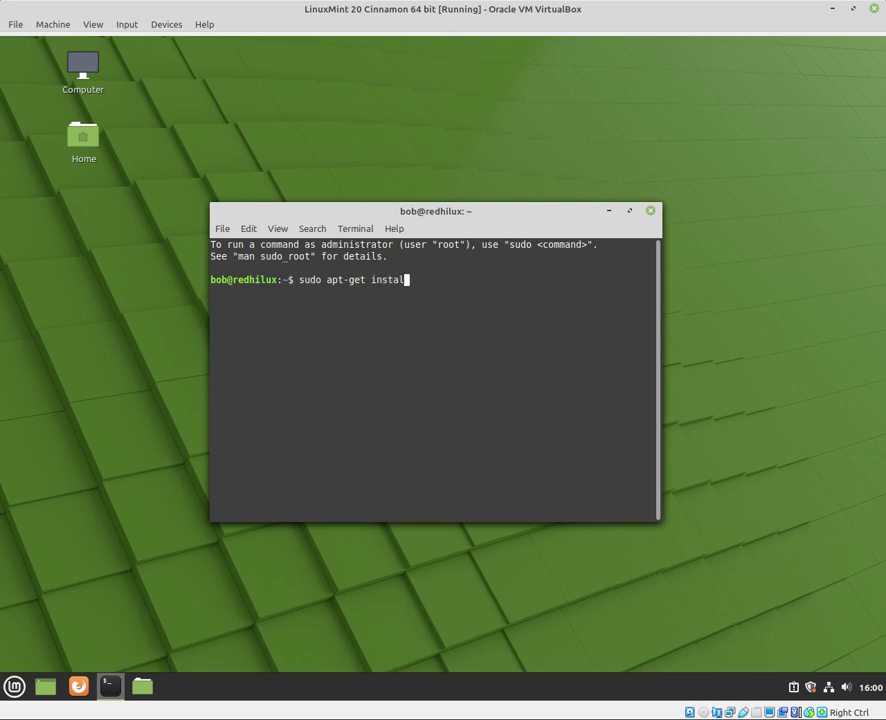
{"action": "type", "text": "l keepassx"}
{"action": "key", "text": "Return"}
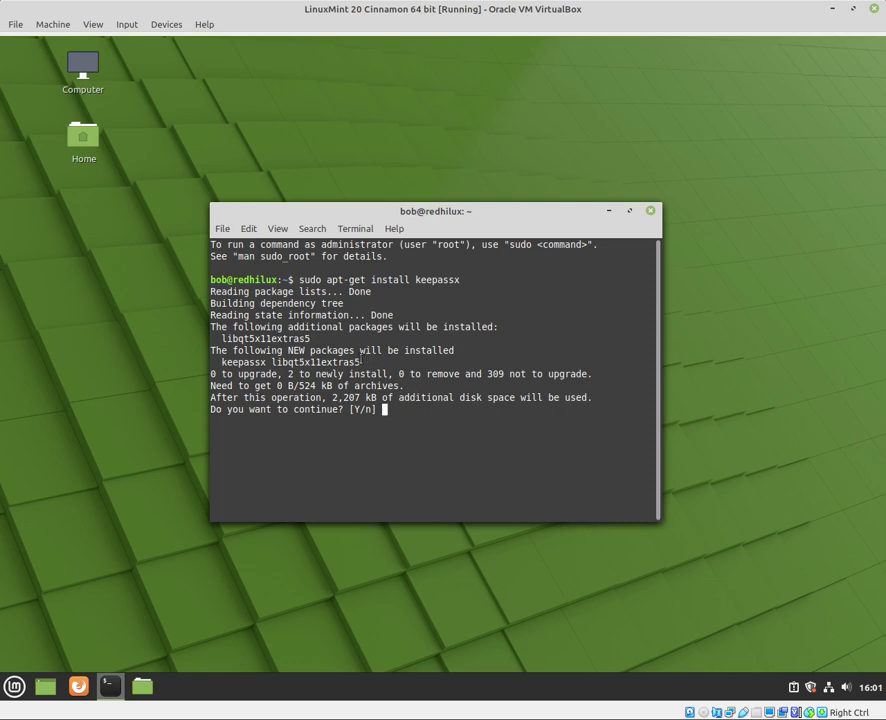
Review the new libqt5x11extras5 dependency and confirm the install with 'y'
{"action": "left_click_drag", "start_coordinate": [372, 363], "coordinate": [222, 362]}
{"action": "left_click", "coordinate": [304, 362]}
{"action": "left_click_drag", "start_coordinate": [279, 362], "coordinate": [343, 362]}
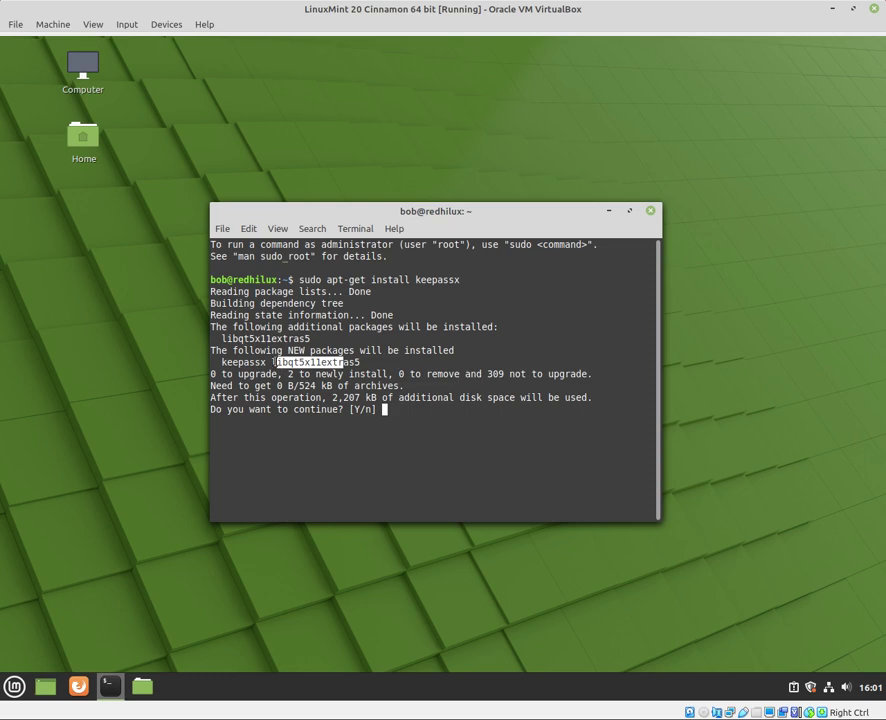
{"action": "left_click_drag", "start_coordinate": [272, 362], "coordinate": [620, 362]}
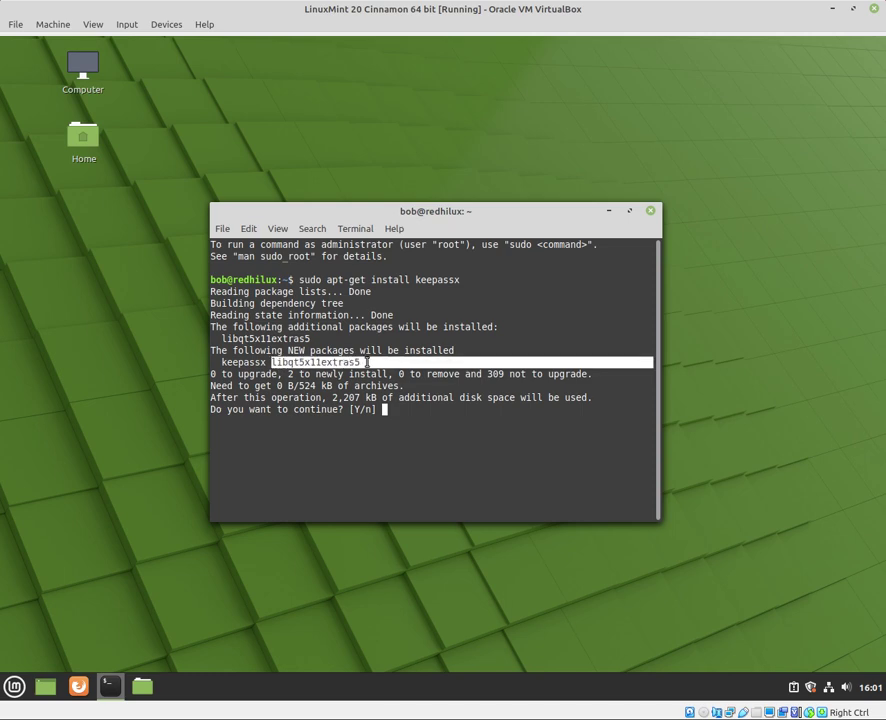
{"action": "left_click", "coordinate": [429, 410]}
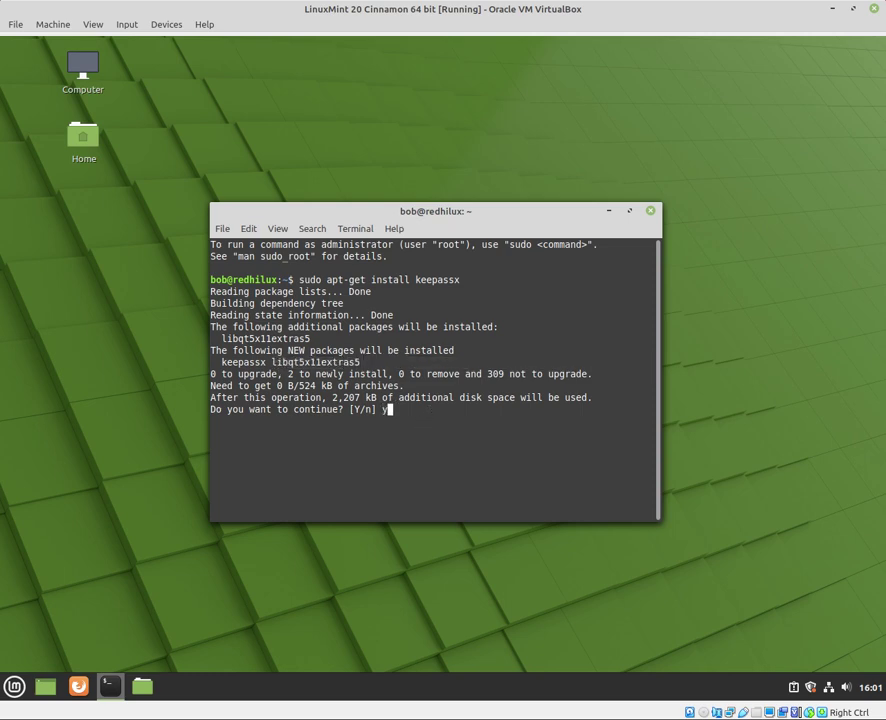
{"action": "type", "text": "y"}
{"action": "key", "text": "Return"}
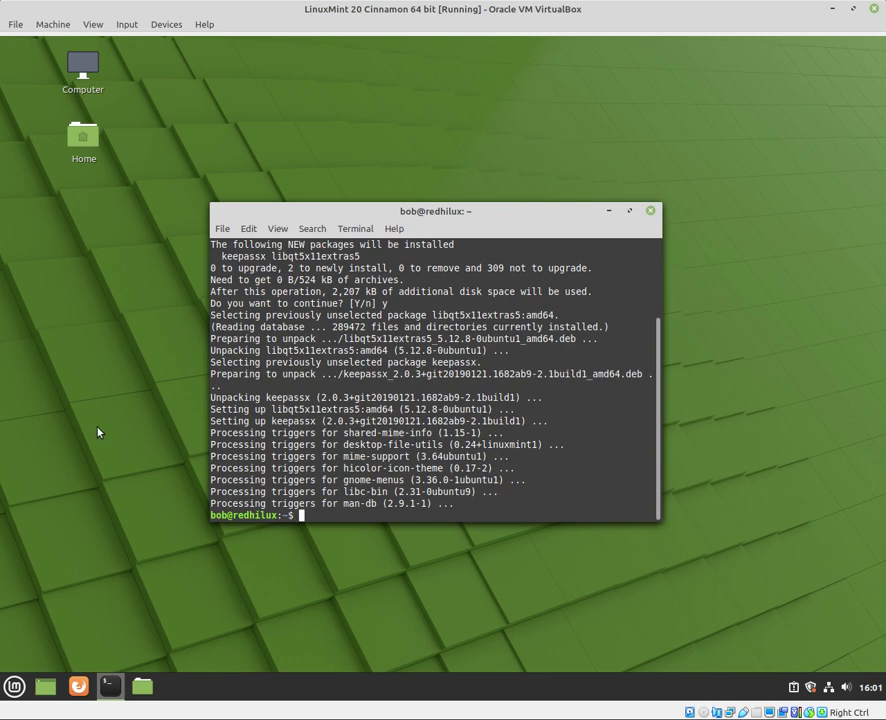
Add KeePassX from the menu's Accessories list to the panel
{"action": "left_click", "coordinate": [15, 688]}
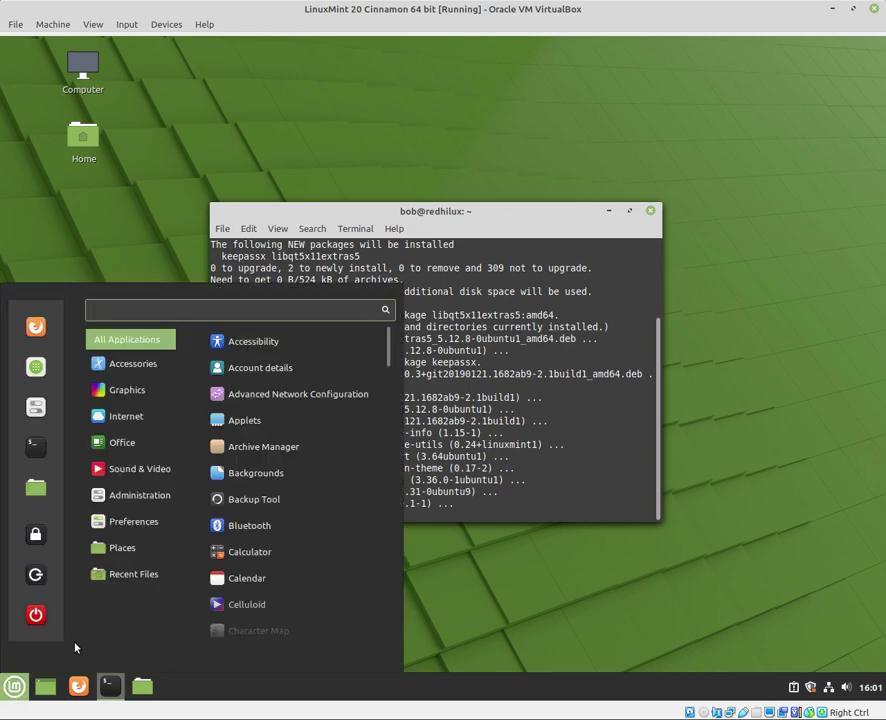
{"action": "left_click", "coordinate": [133, 364]}
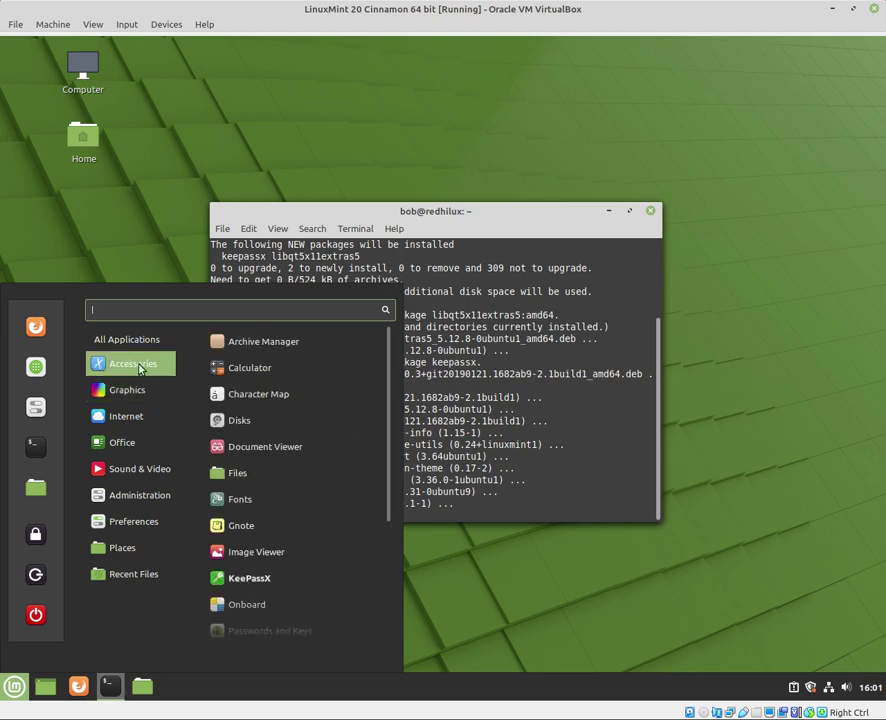
{"action": "scroll", "coordinate": [314, 462], "scroll_direction": "down", "scroll_amount": 2}
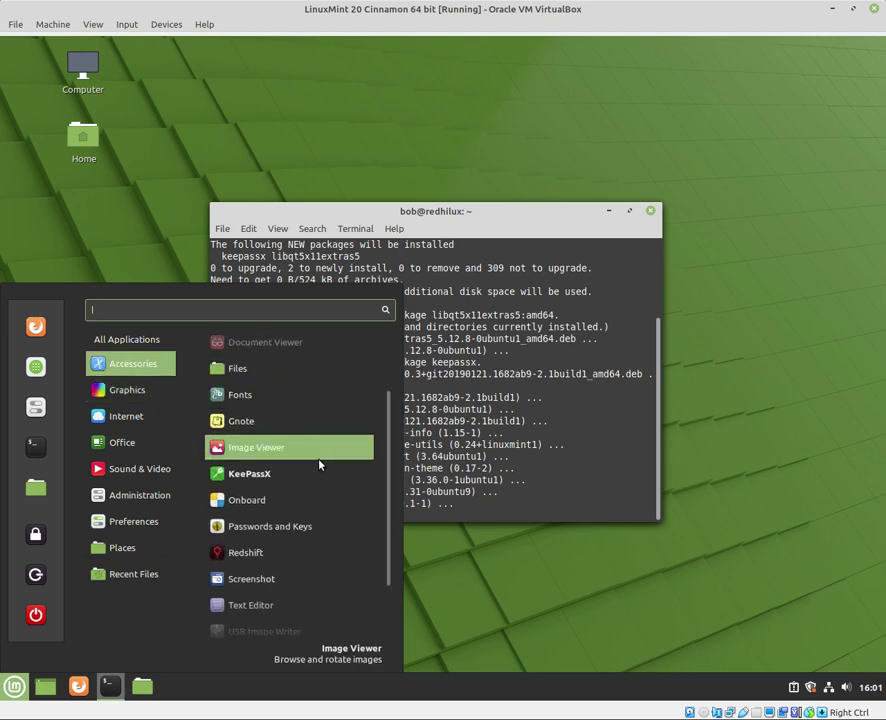
{"action": "right_click", "coordinate": [265, 477]}
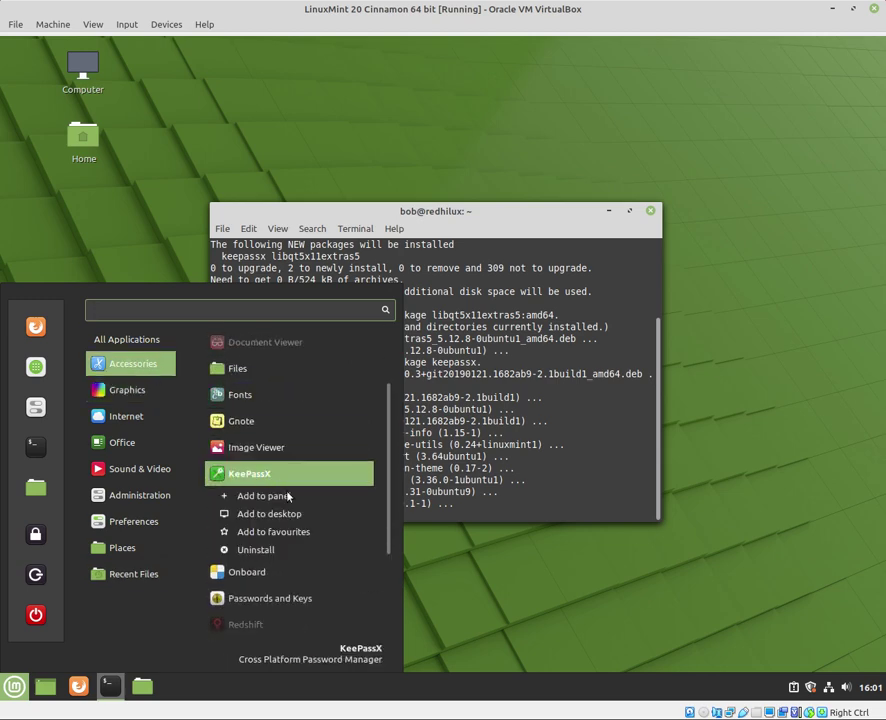
{"action": "left_click", "coordinate": [289, 497]}
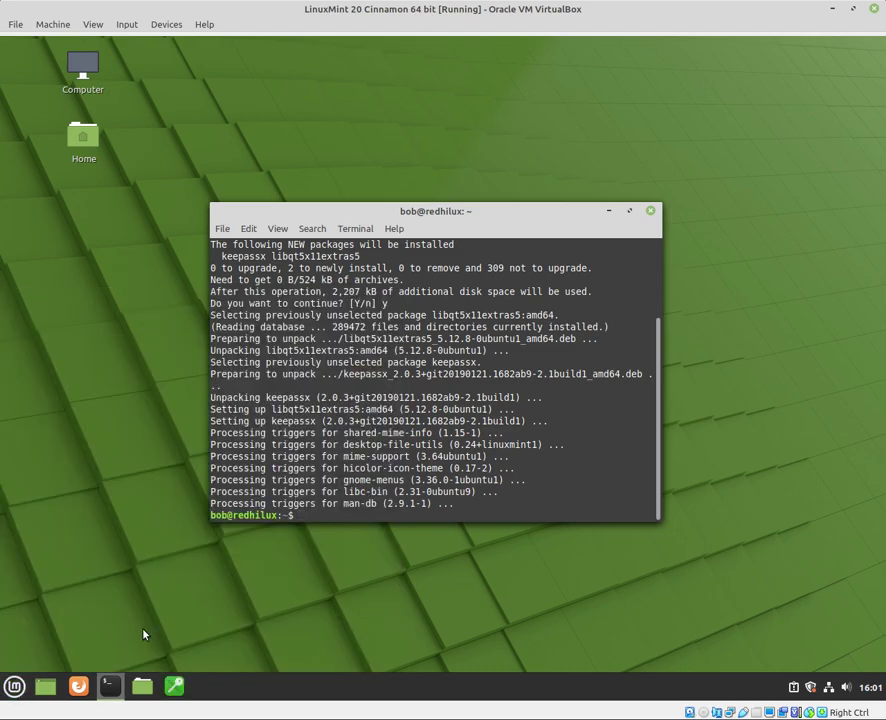
Close the application menu and minimize the terminal window
{"action": "left_click", "coordinate": [14, 687]}
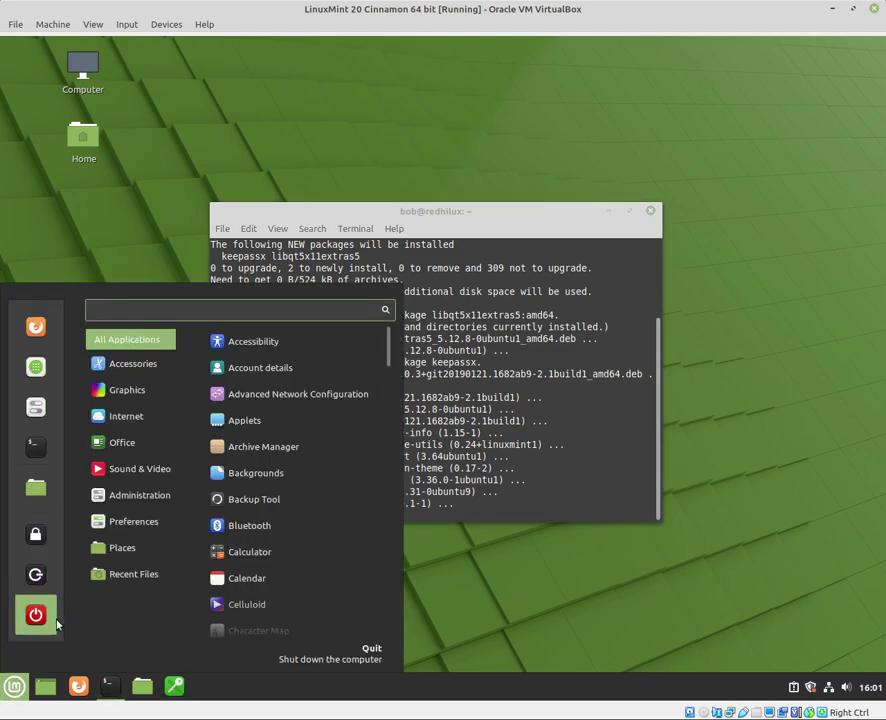
{"action": "left_click", "coordinate": [502, 601]}
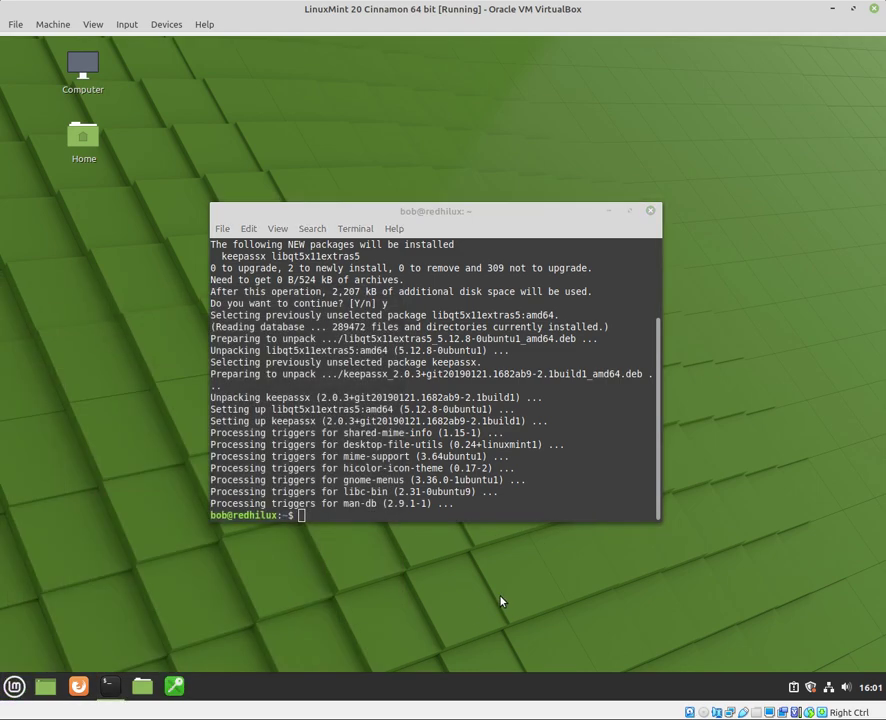
{"action": "left_click", "coordinate": [609, 212]}
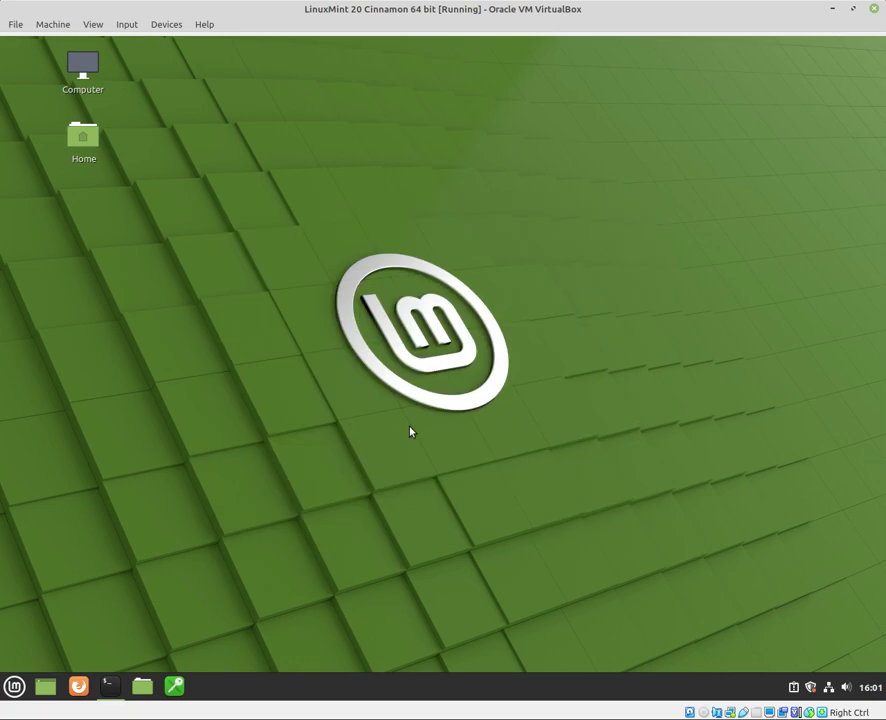
Launch KeePassX from the panel and choose Database > New database
{"action": "left_click", "coordinate": [176, 690]}
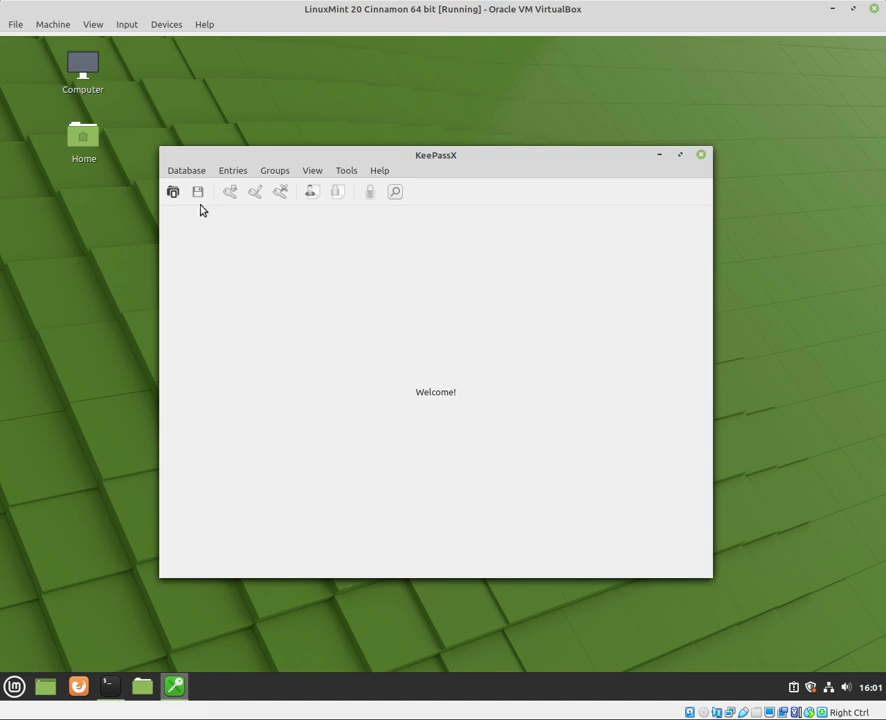
{"action": "left_click", "coordinate": [183, 173]}
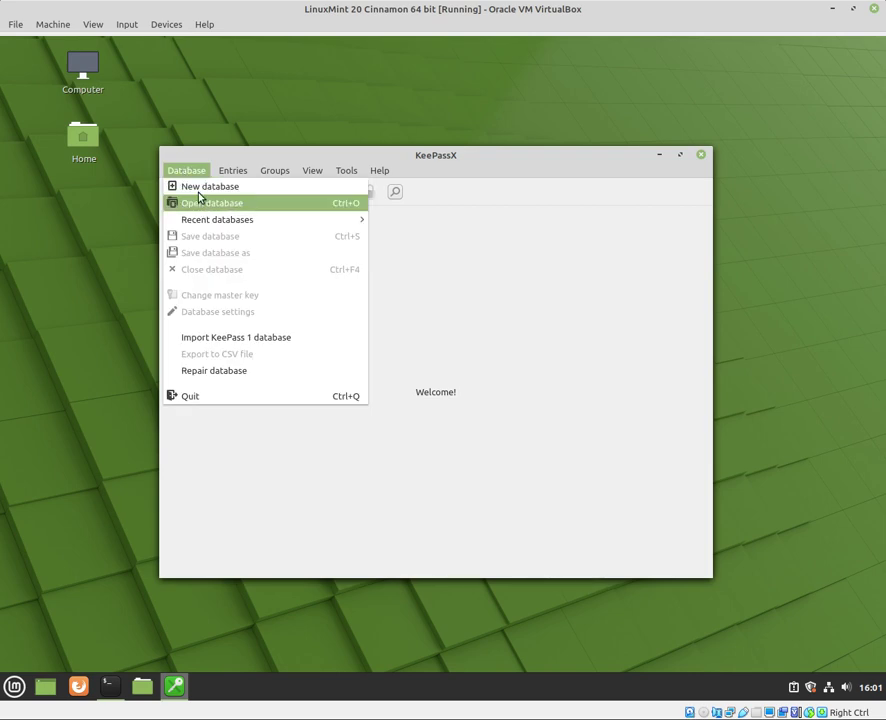
{"action": "left_click", "coordinate": [199, 192]}
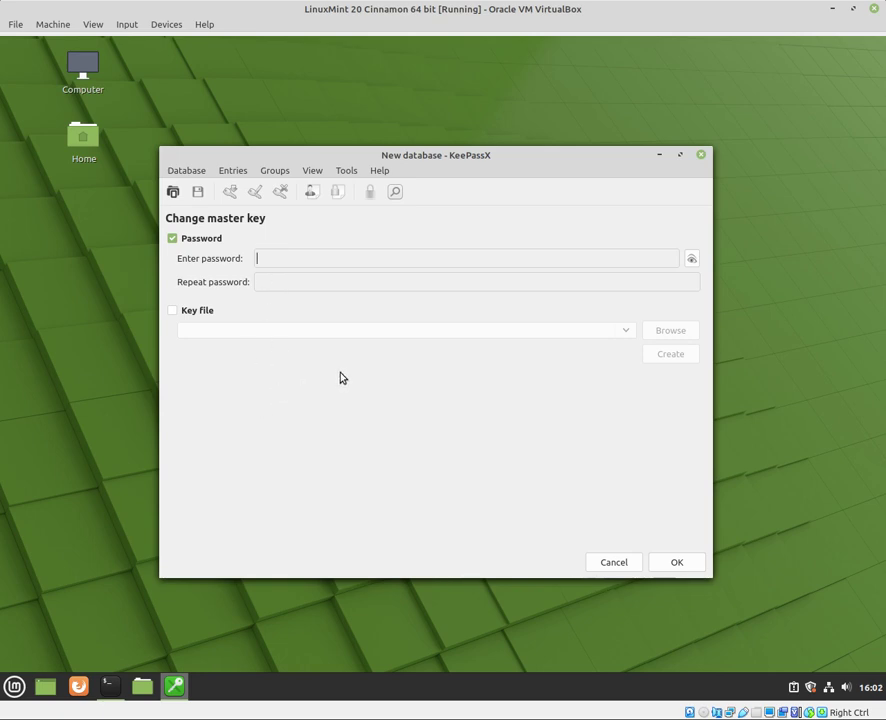
Enter and repeat the master password, enable Key file and create a new key file
{"action": "type", "text": "******"}
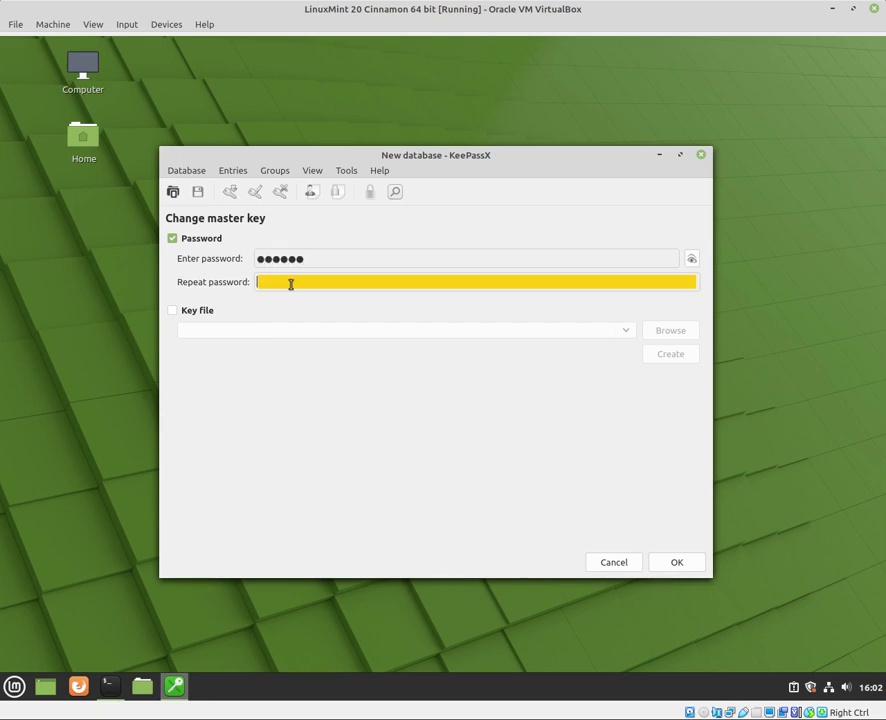
{"action": "type", "text": "******"}
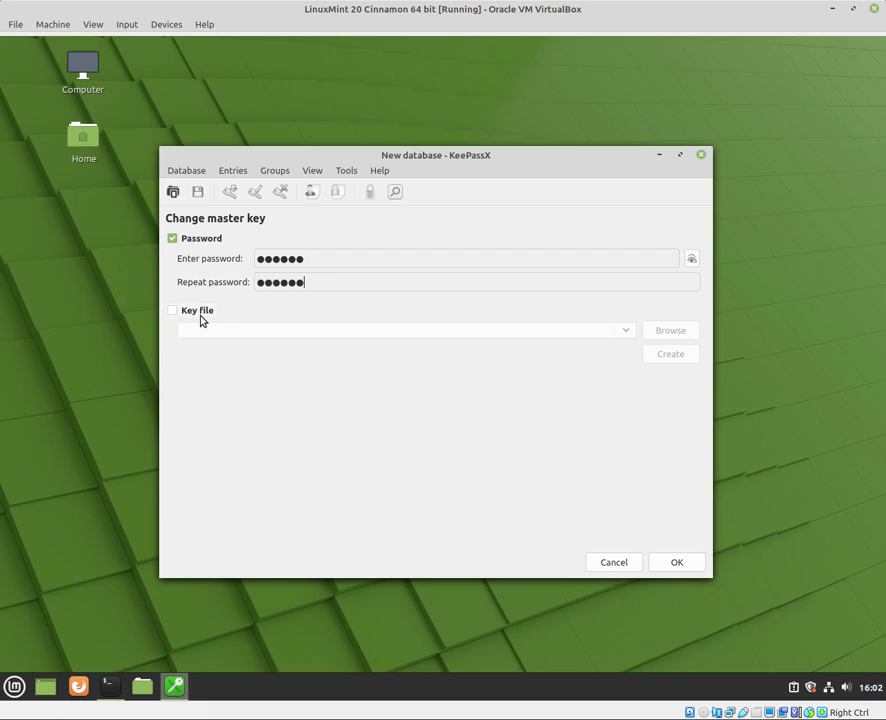
{"action": "left_click", "coordinate": [198, 316]}
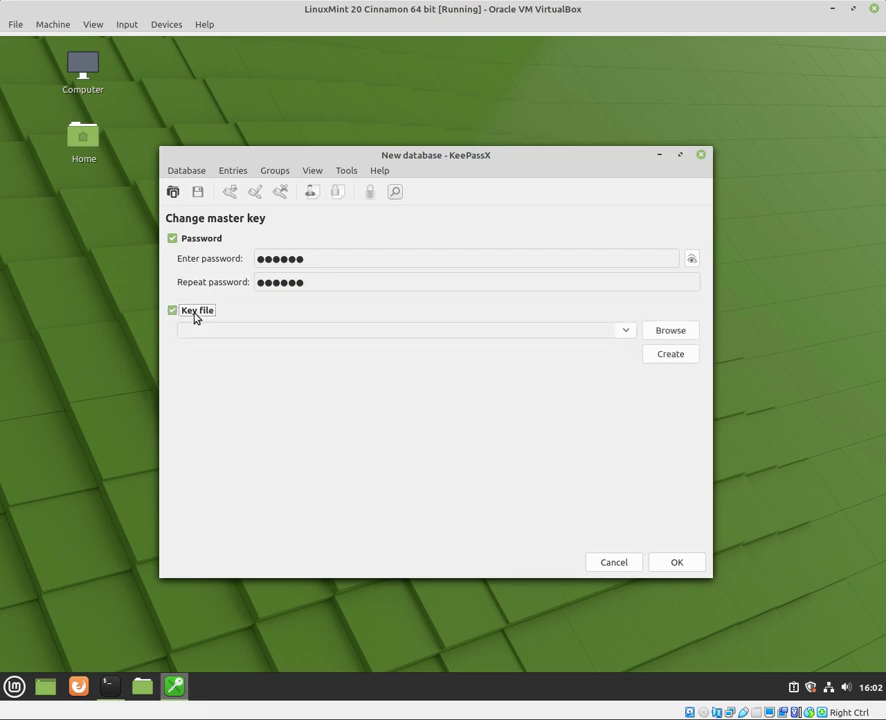
{"action": "left_click", "coordinate": [671, 355]}
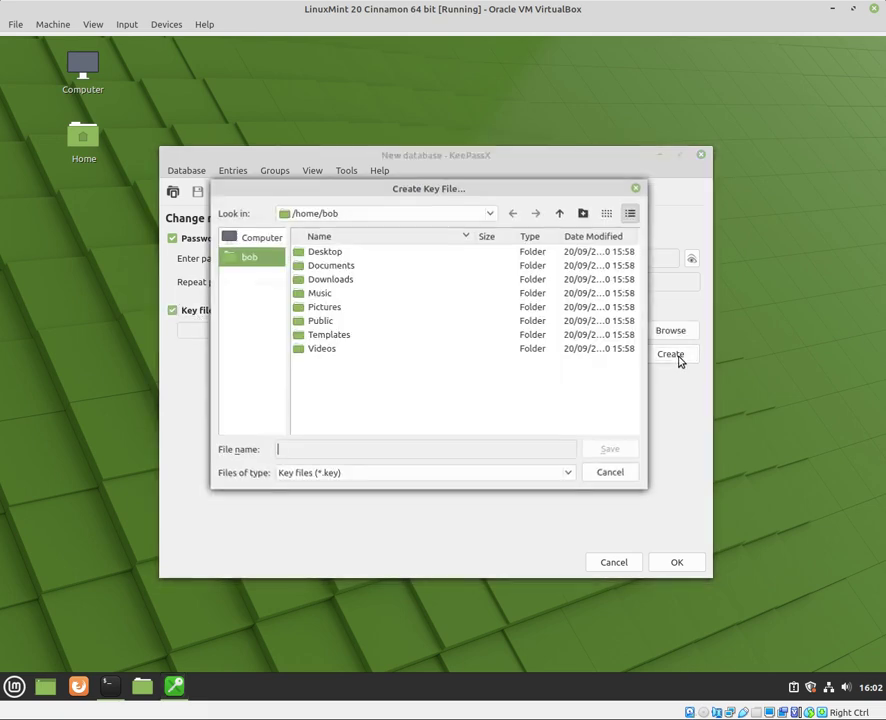
Make a Keys folder in Documents and save the key file there as key1
{"action": "double_click", "coordinate": [350, 272]}
{"action": "left_click", "coordinate": [583, 213]}
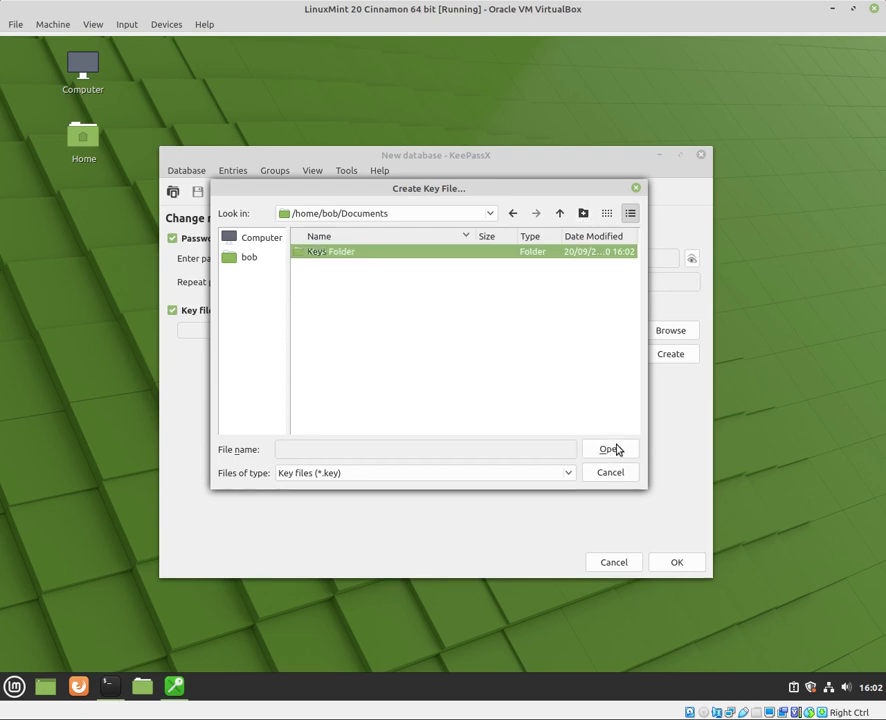
{"action": "key", "text": "Return"}
{"action": "double_click", "coordinate": [358, 258]}
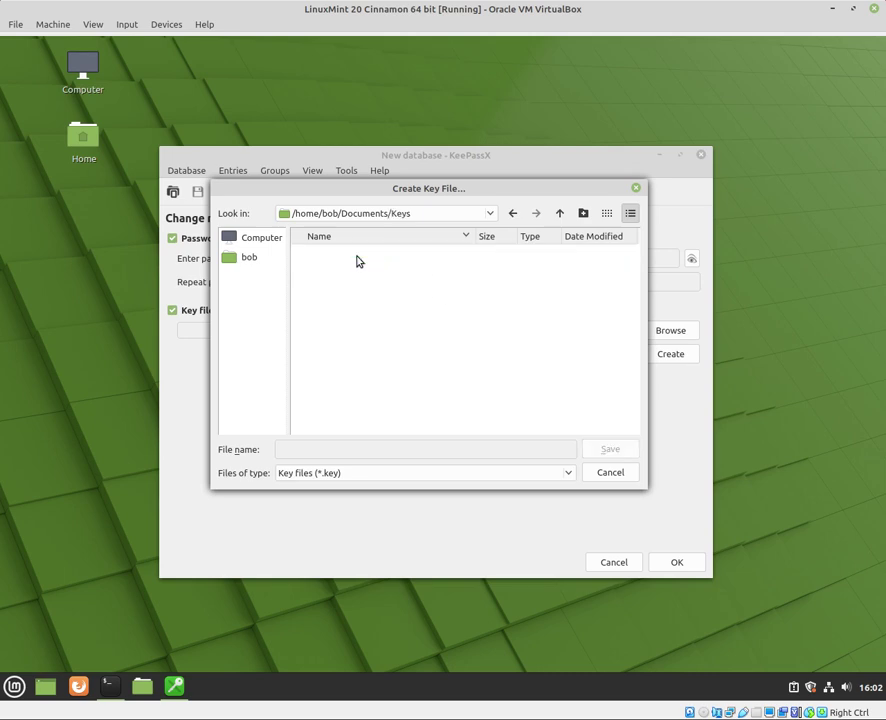
{"action": "left_click", "coordinate": [363, 452]}
{"action": "type", "text": "key1"}
{"action": "left_click", "coordinate": [624, 449]}
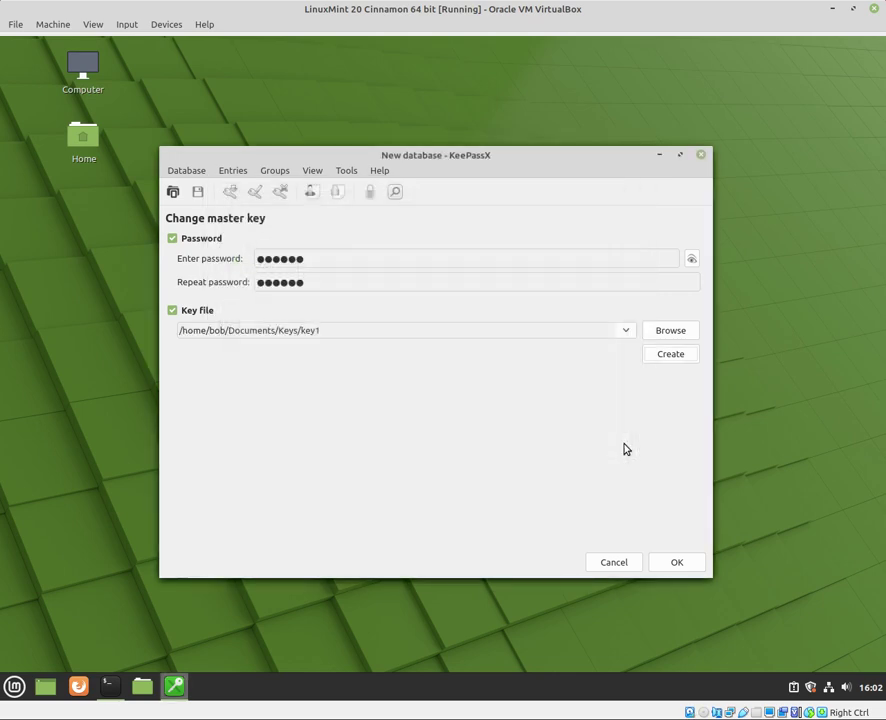
Apply the master key, then create a KeePassX_db folder in Documents for saving
{"action": "left_click", "coordinate": [677, 563]}
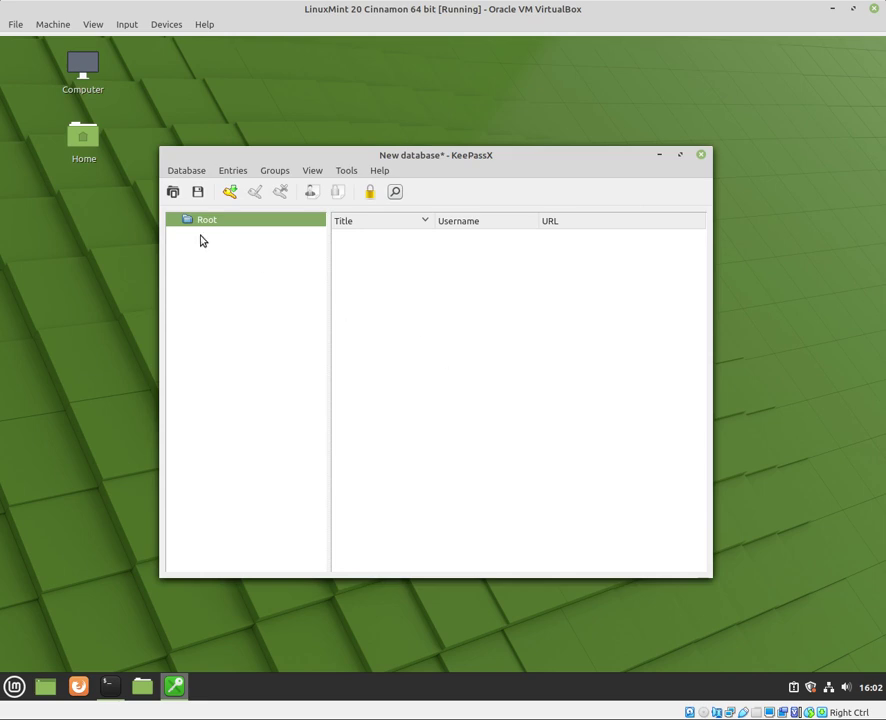
{"action": "left_click", "coordinate": [186, 172]}
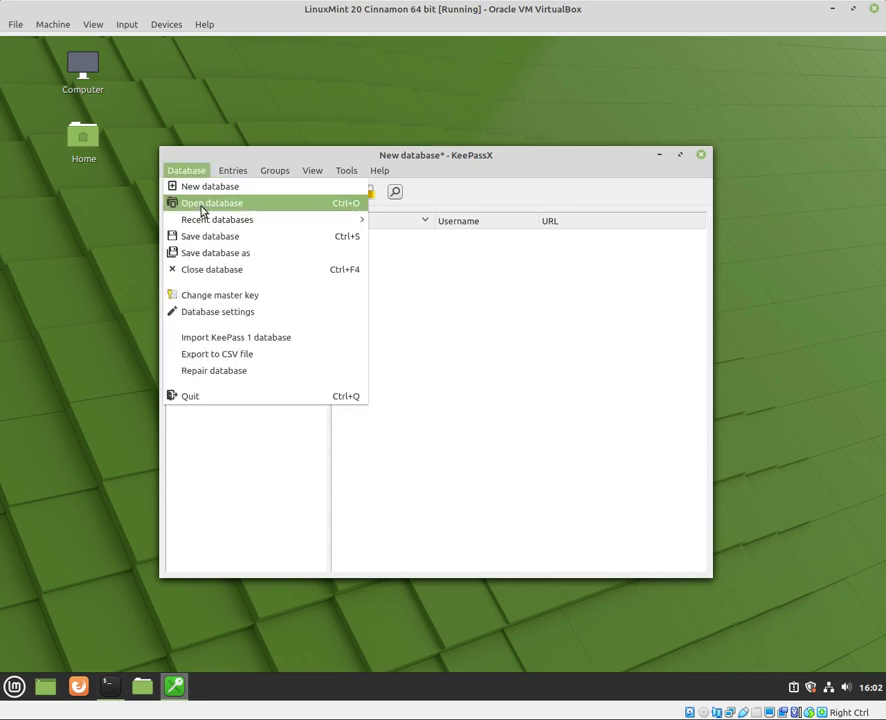
{"action": "left_click", "coordinate": [210, 237]}
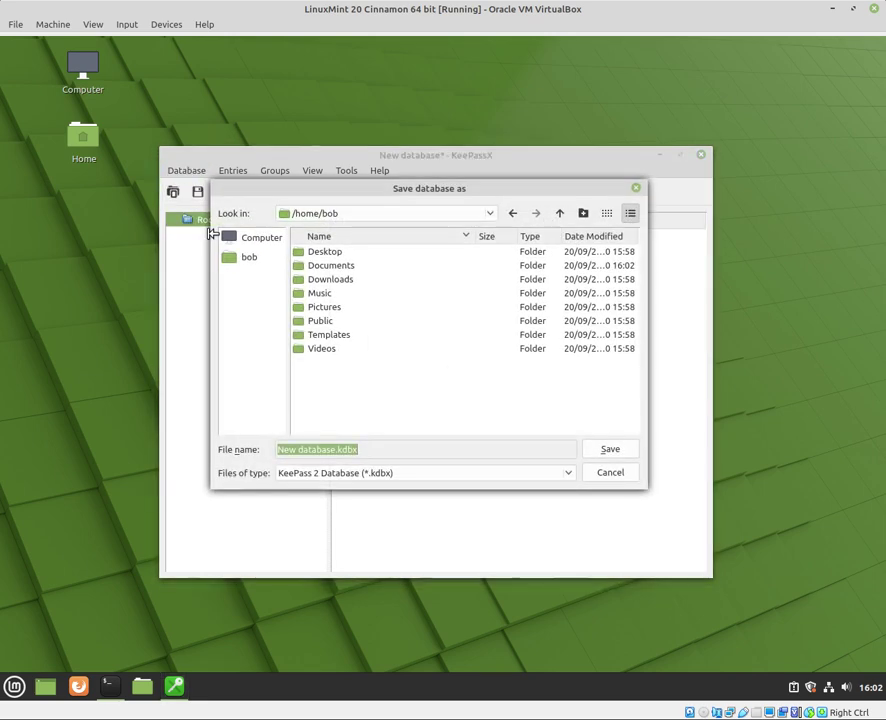
{"action": "double_click", "coordinate": [345, 270]}
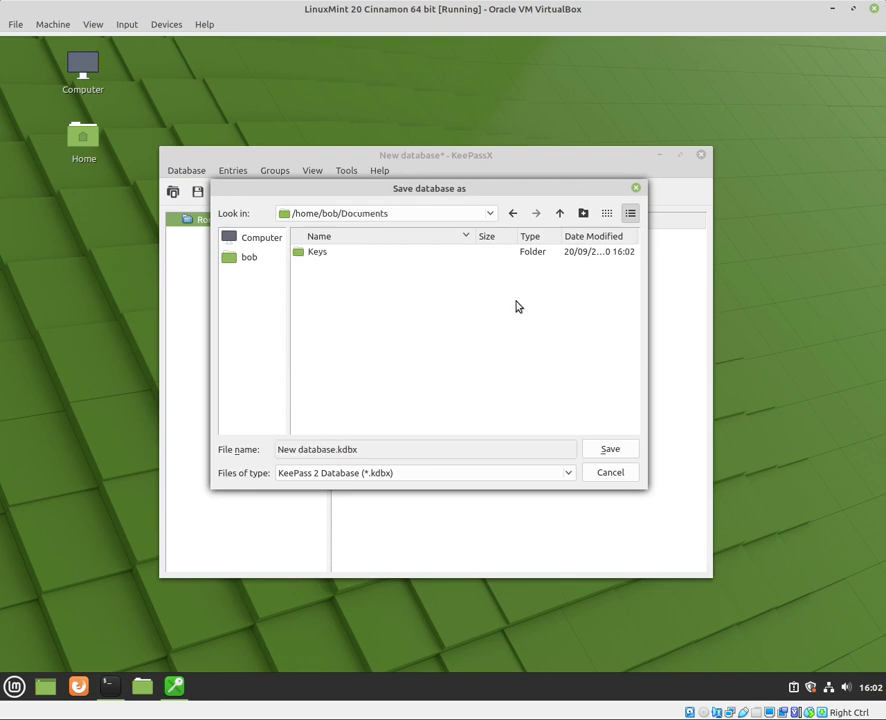
{"action": "left_click", "coordinate": [583, 213]}
{"action": "key", "text": "Return"}
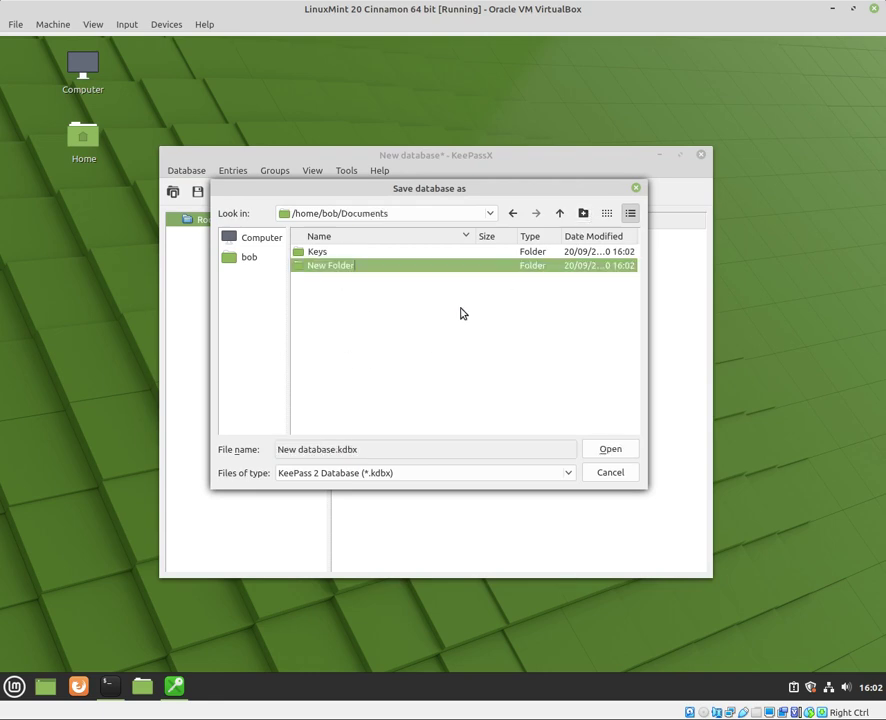
{"action": "key", "text": "ctrl+a"}
{"action": "type", "text": "Kee"}
{"action": "key", "text": "Return"}
Save the database in the KeePassX_db folder as MyPW_db.kdbx
{"action": "double_click", "coordinate": [403, 266]}
{"action": "left_click_drag", "start_coordinate": [335, 450], "coordinate": [274, 450]}
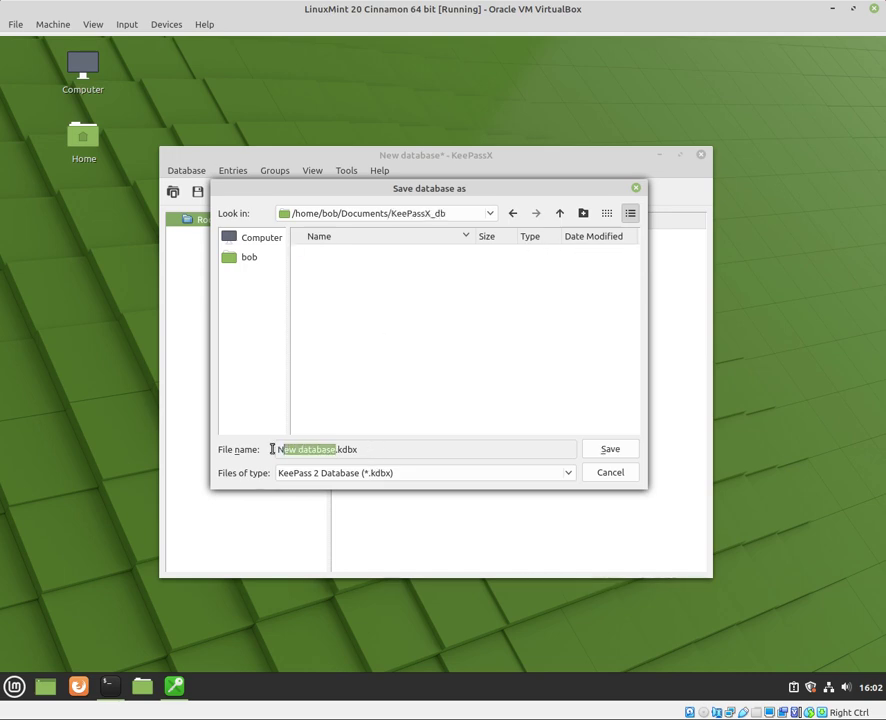
{"action": "type", "text": "My"}
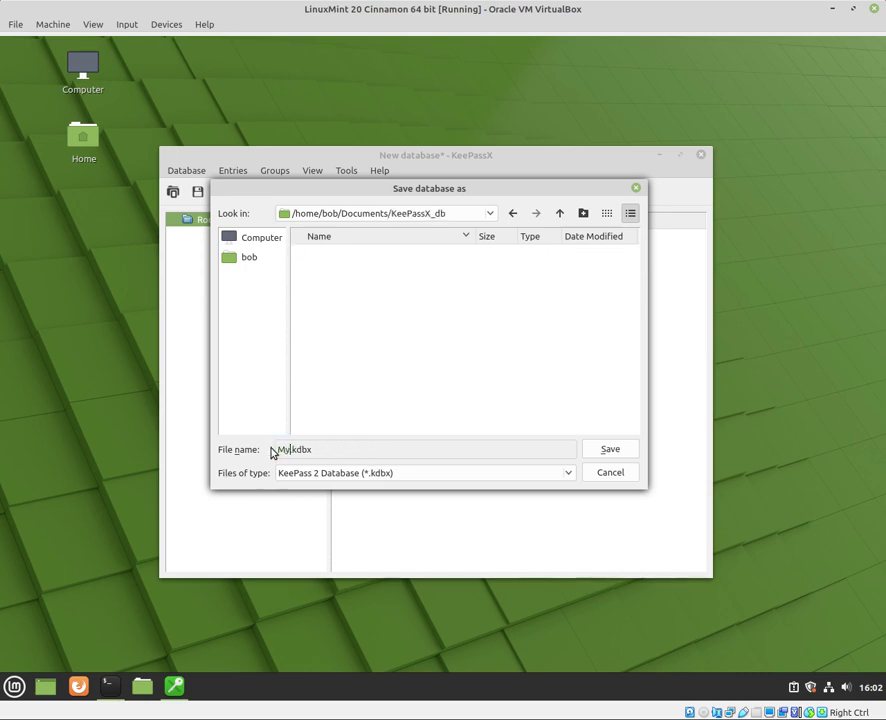
{"action": "type", "text": "PW_db"}
{"action": "left_click", "coordinate": [626, 461]}
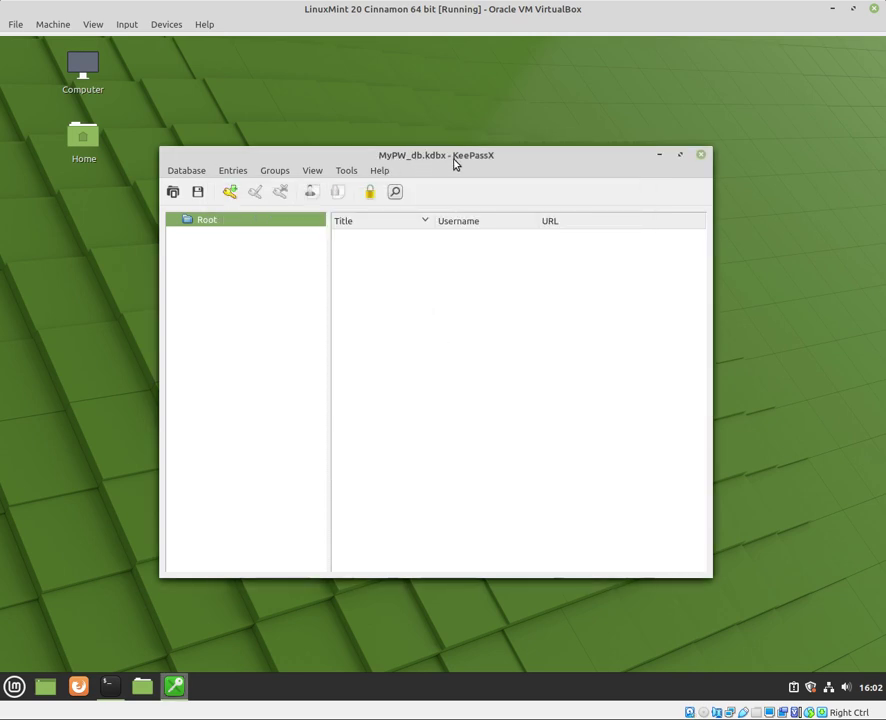
Rename the Root group to Bob
{"action": "right_click", "coordinate": [211, 221]}
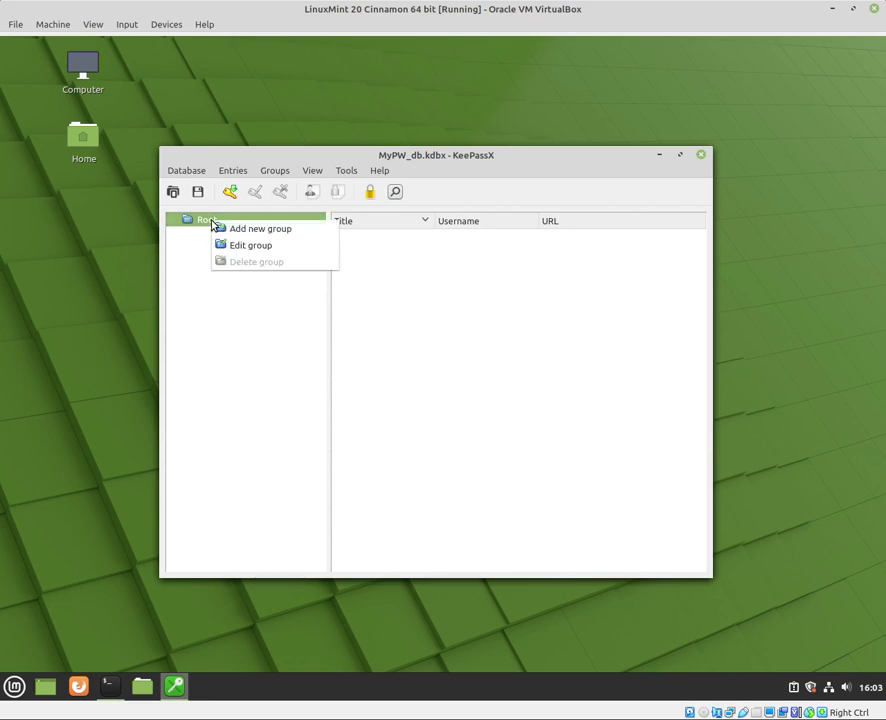
{"action": "left_click", "coordinate": [273, 251]}
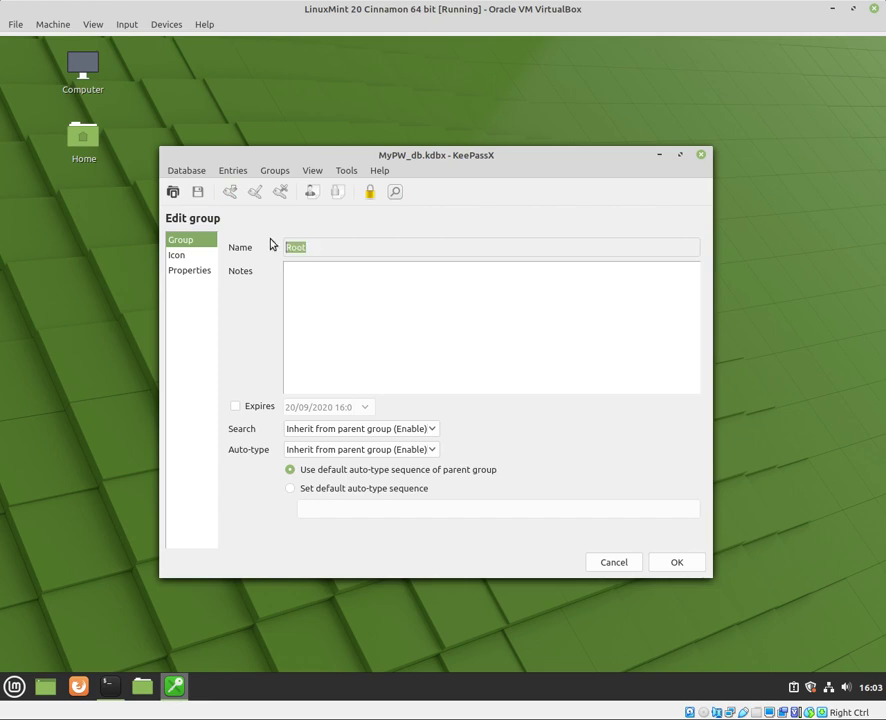
{"action": "type", "text": "Bob"}
{"action": "left_click", "coordinate": [678, 563]}
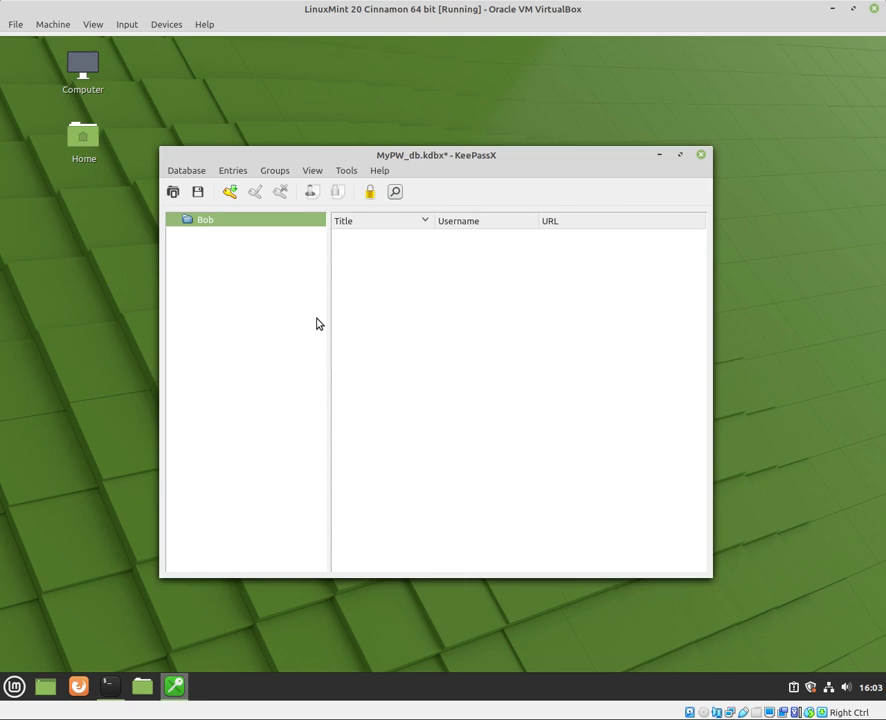
Add a Work subgroup under Bob
{"action": "right_click", "coordinate": [220, 224]}
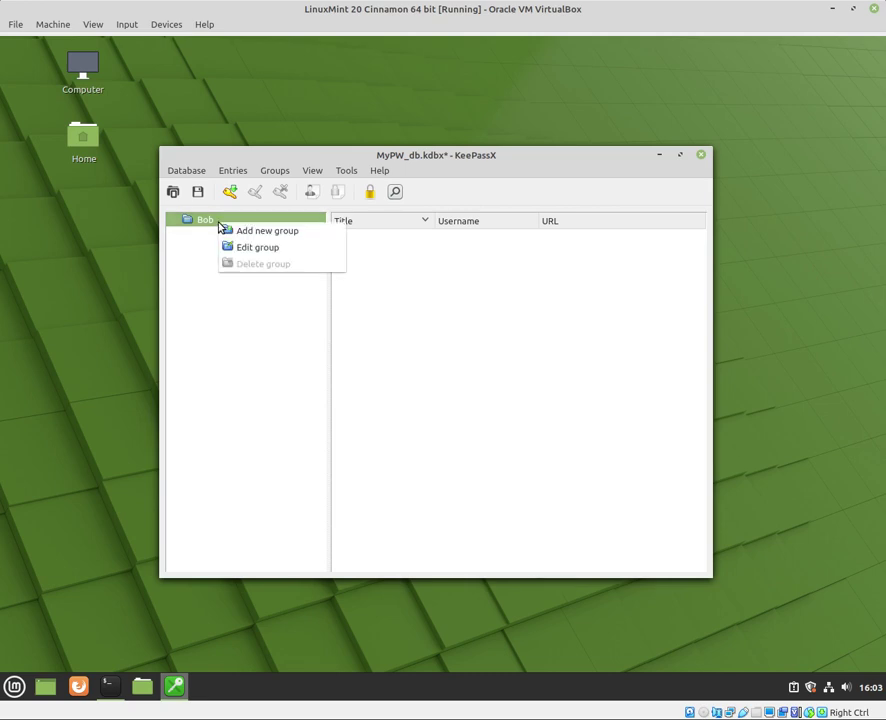
{"action": "left_click", "coordinate": [243, 236]}
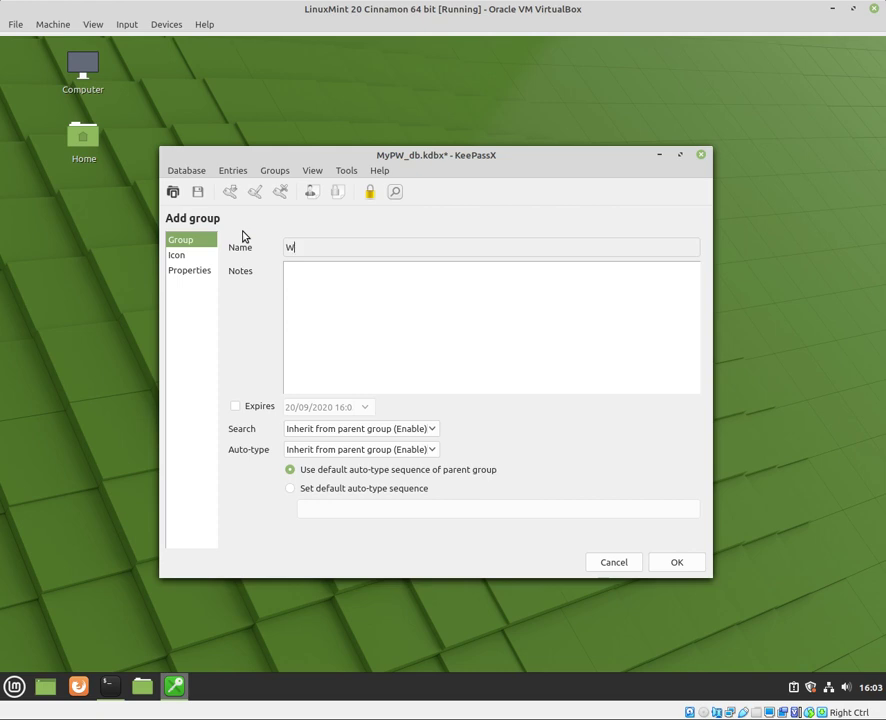
{"action": "type", "text": "Work"}
{"action": "left_click", "coordinate": [177, 257]}
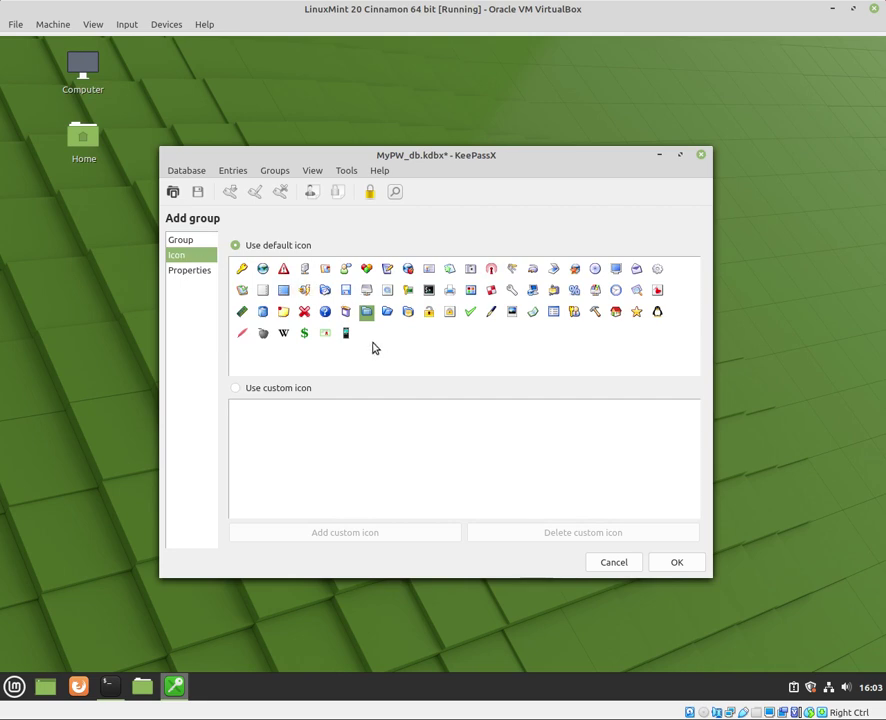
{"action": "left_click", "coordinate": [665, 565]}
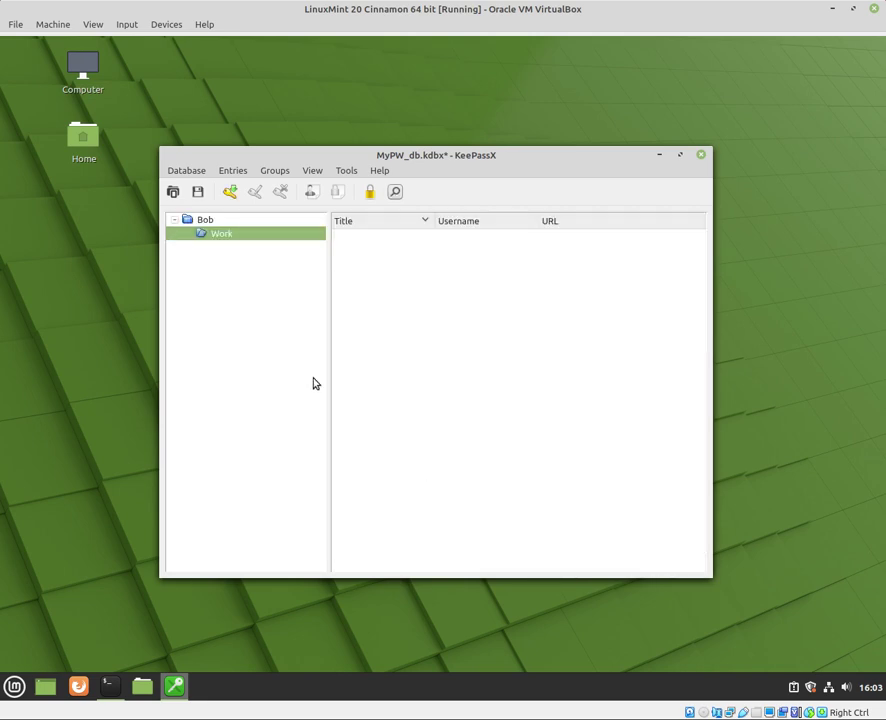
Add a Personal subgroup under Bob
{"action": "right_click", "coordinate": [214, 221]}
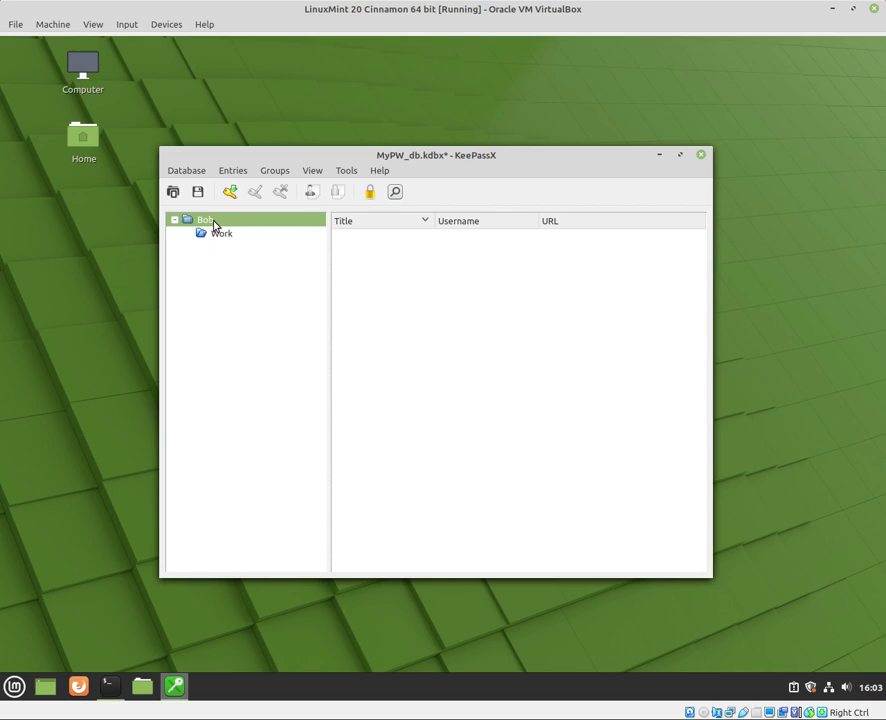
{"action": "left_click", "coordinate": [226, 230]}
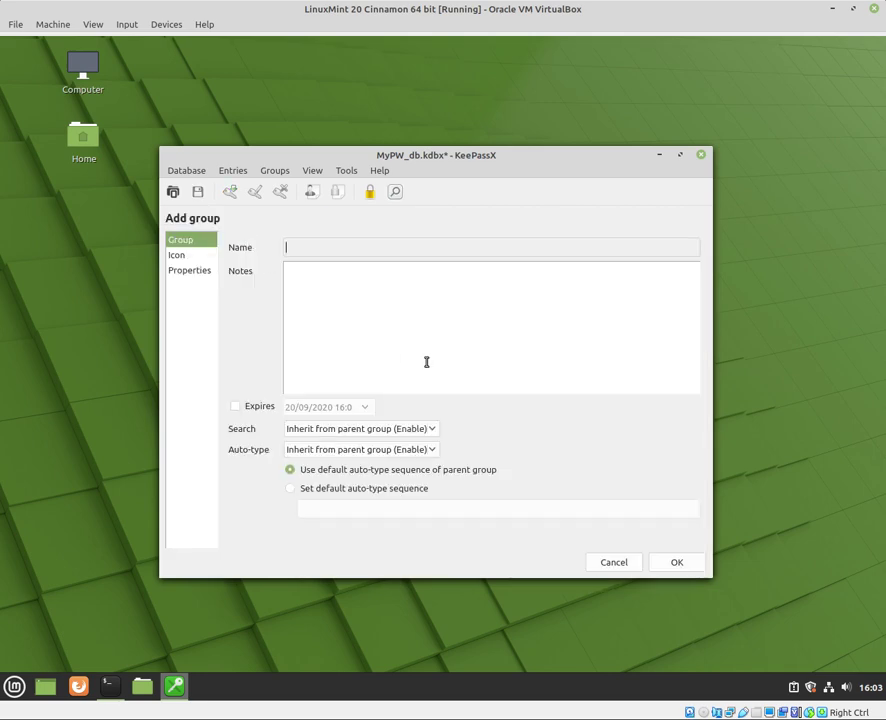
{"action": "type", "text": "Personal"}
{"action": "left_click", "coordinate": [700, 561]}
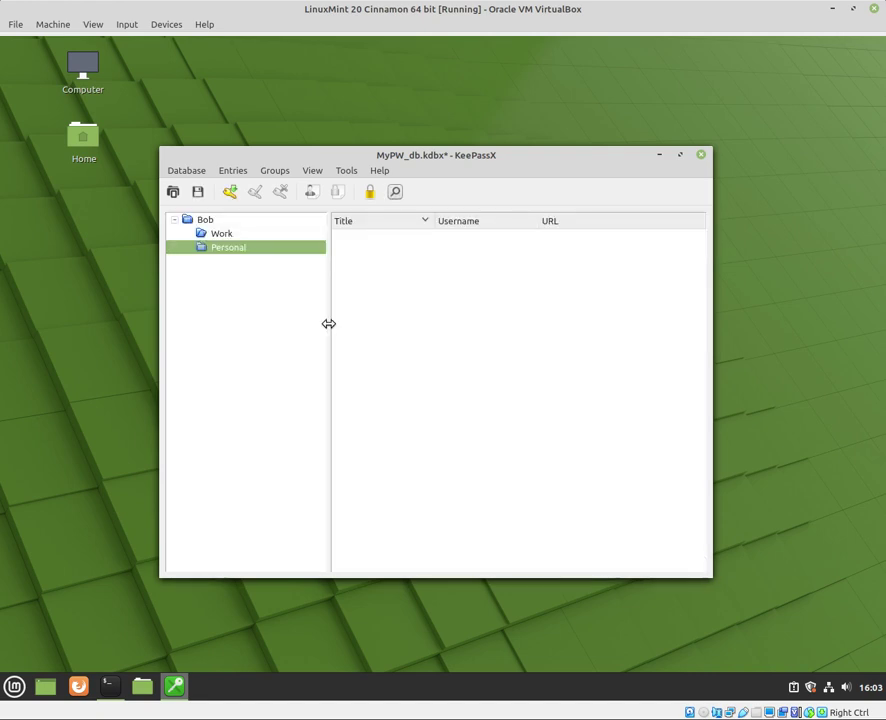
Edit the Personal group and assign it a different default icon
{"action": "right_click", "coordinate": [216, 255]}
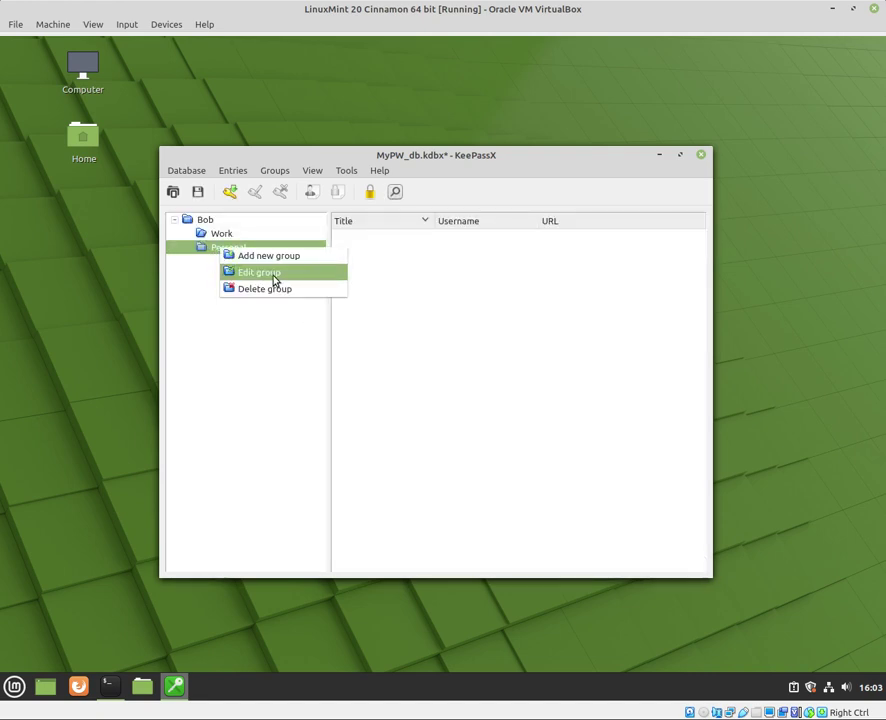
{"action": "left_click", "coordinate": [277, 277]}
{"action": "left_click", "coordinate": [197, 256]}
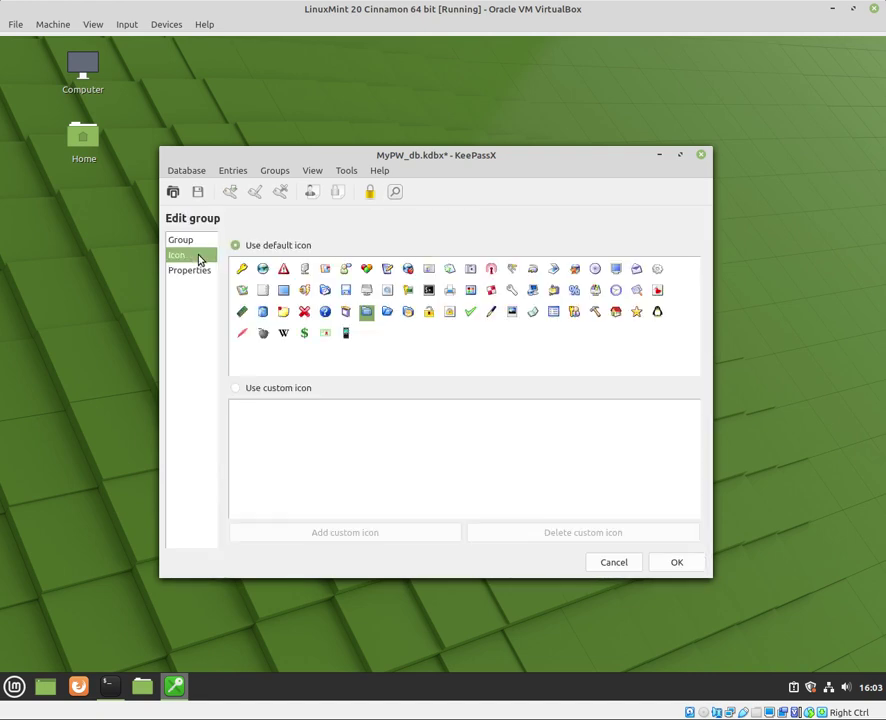
{"action": "left_click", "coordinate": [345, 269]}
{"action": "left_click", "coordinate": [676, 563]}
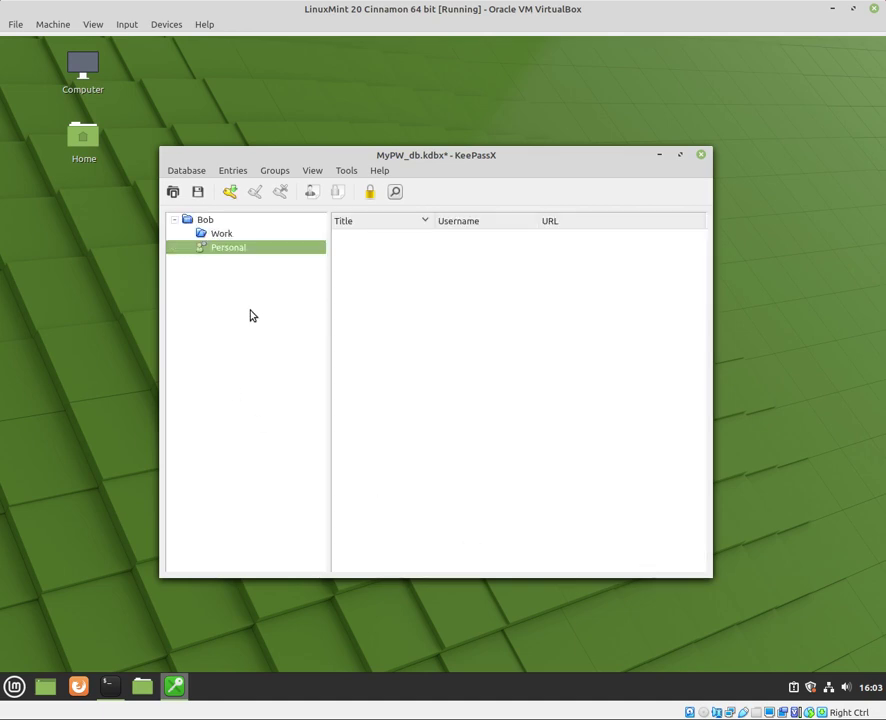
Add a new entry in Personal titled gmail with the account's e-mail address as username
{"action": "right_click", "coordinate": [394, 281]}
{"action": "left_click", "coordinate": [426, 287]}
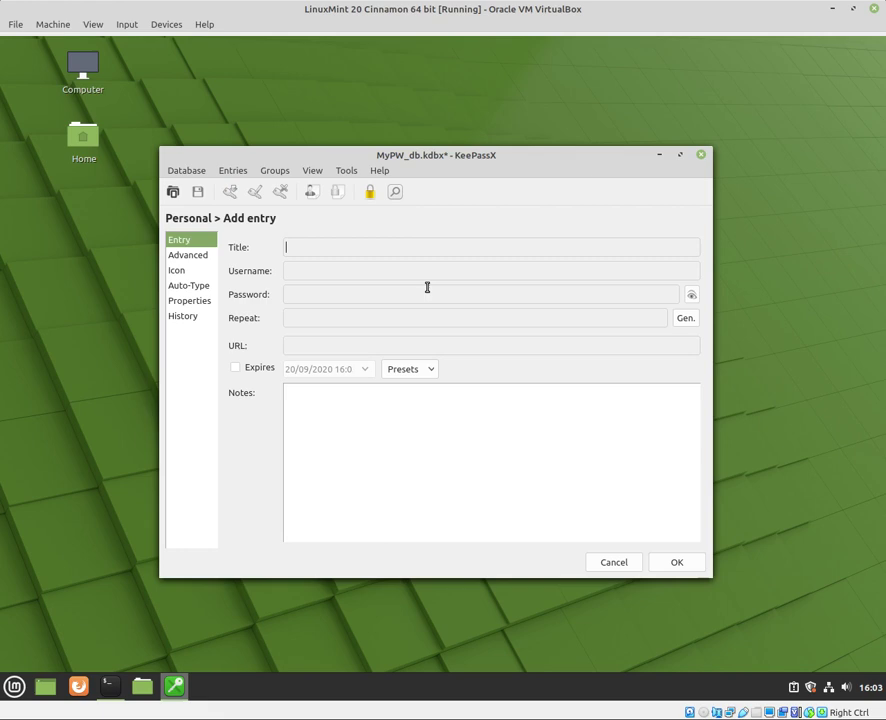
{"action": "left_click", "coordinate": [615, 562]}
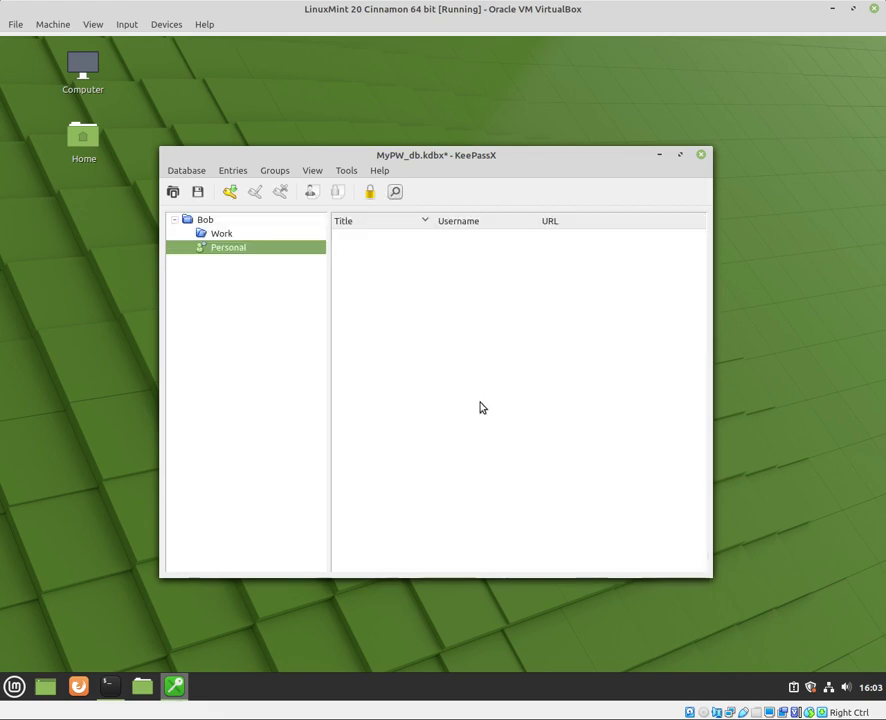
{"action": "right_click", "coordinate": [422, 341]}
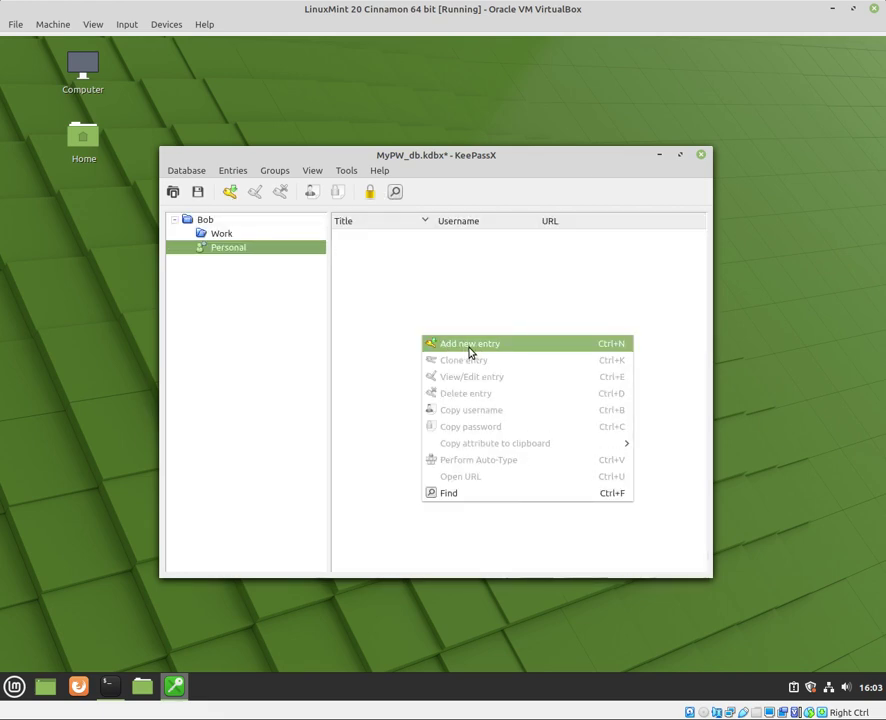
{"action": "left_click", "coordinate": [469, 346]}
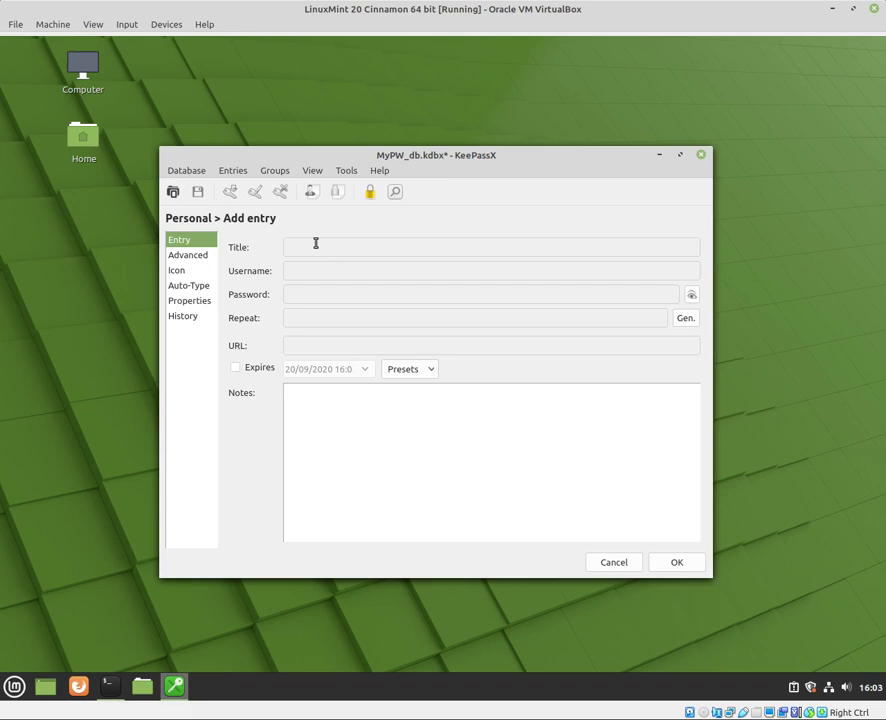
{"action": "type", "text": "gmail"}
{"action": "left_click", "coordinate": [336, 271]}
{"action": "left_click", "coordinate": [365, 294]}
{"action": "type", "text": "******"}
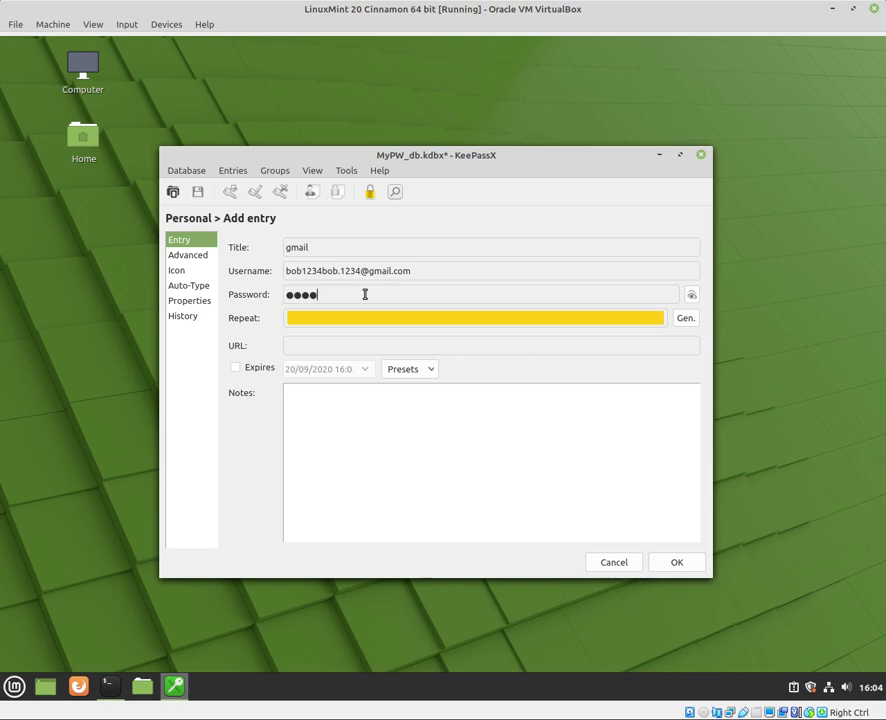
{"action": "left_click", "coordinate": [384, 318]}
{"action": "type", "text": "******"}
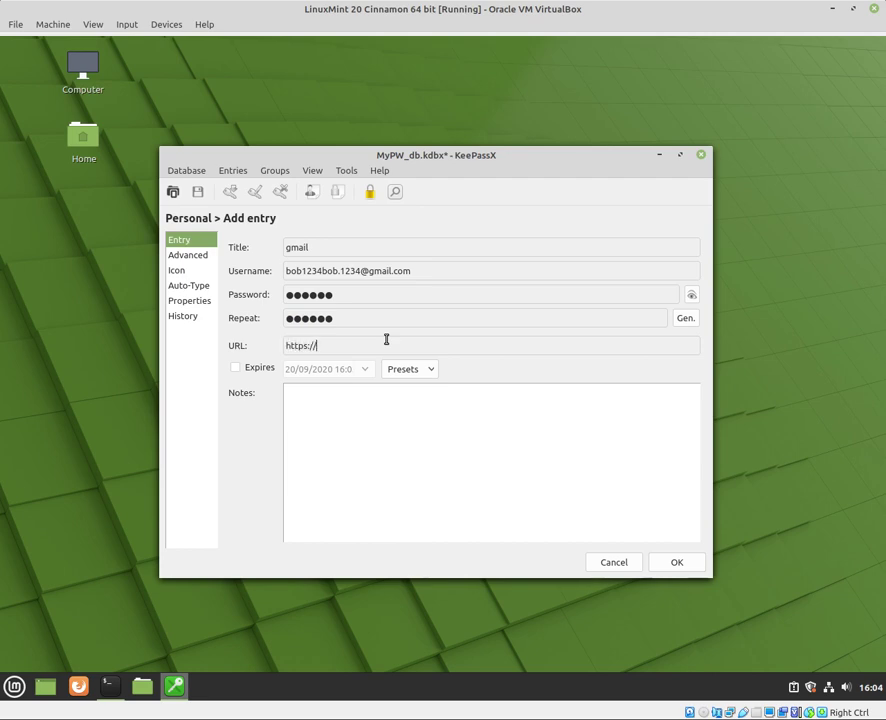
{"action": "type", "text": "mail.com"}
Choose a different icon for the gmail entry
{"action": "left_click", "coordinate": [194, 256]}
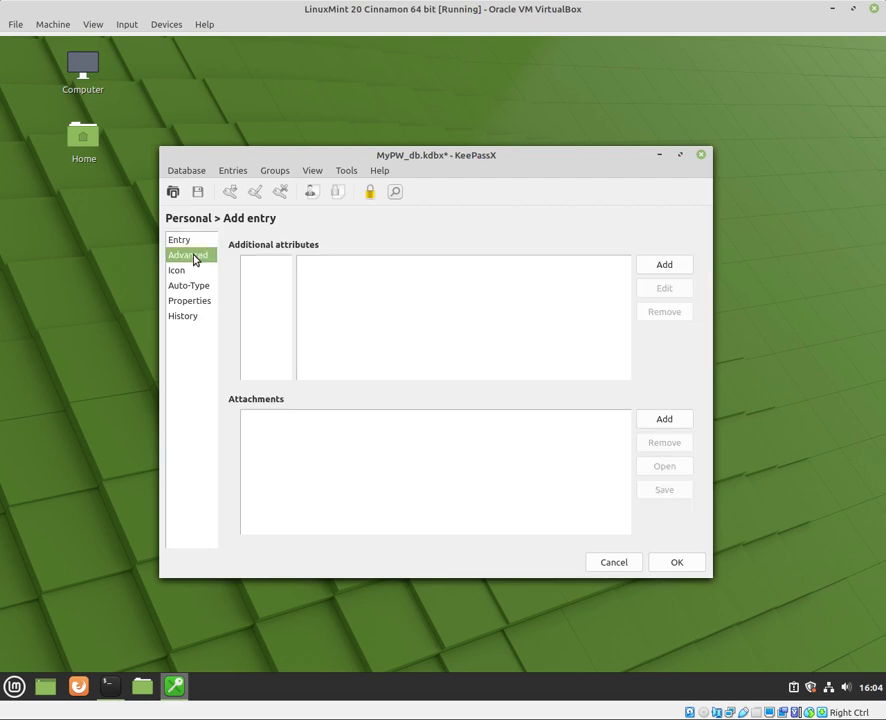
{"action": "left_click", "coordinate": [198, 274]}
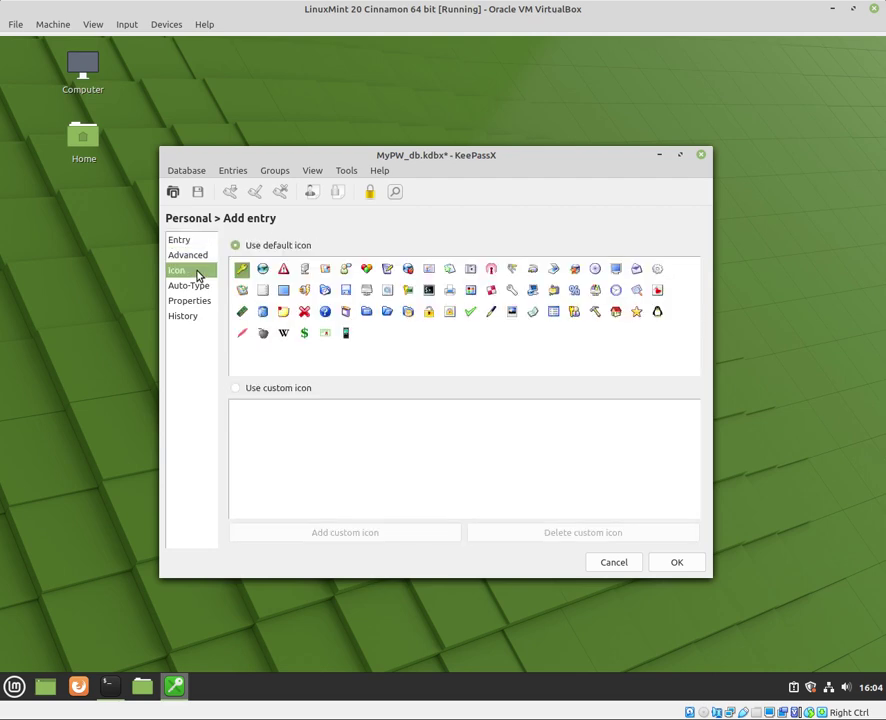
{"action": "left_click", "coordinate": [636, 270]}
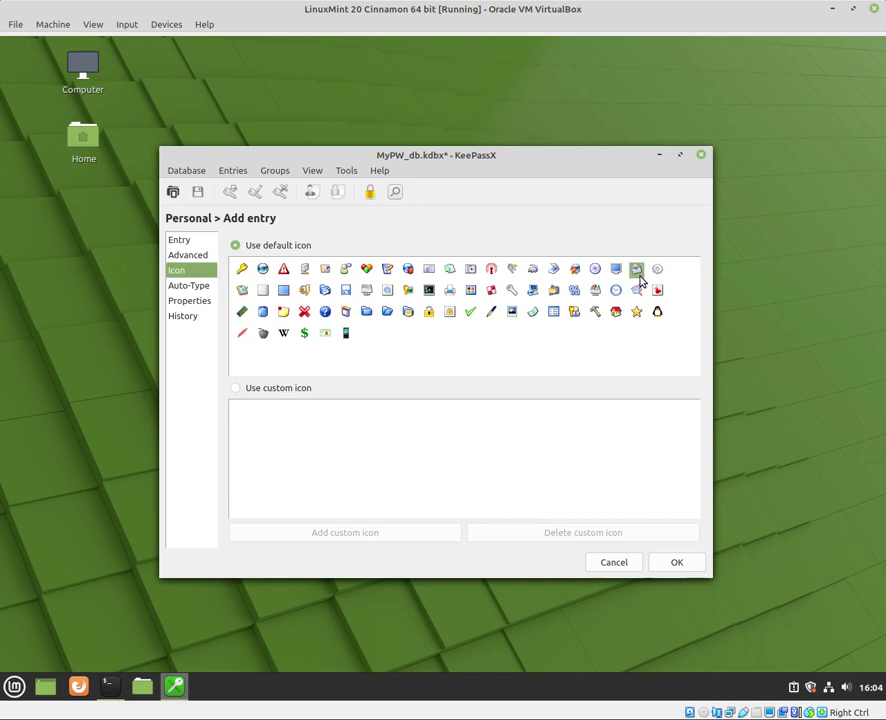
Save the gmail entry and database, open its URL in Firefox, then close the browser
{"action": "left_click", "coordinate": [676, 563]}
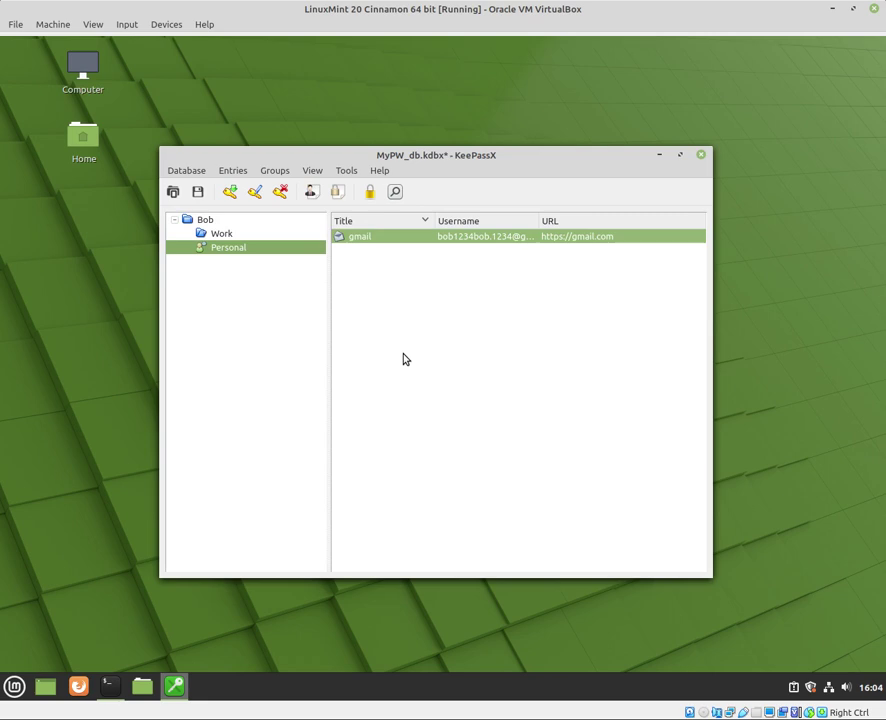
{"action": "left_click", "coordinate": [198, 193]}
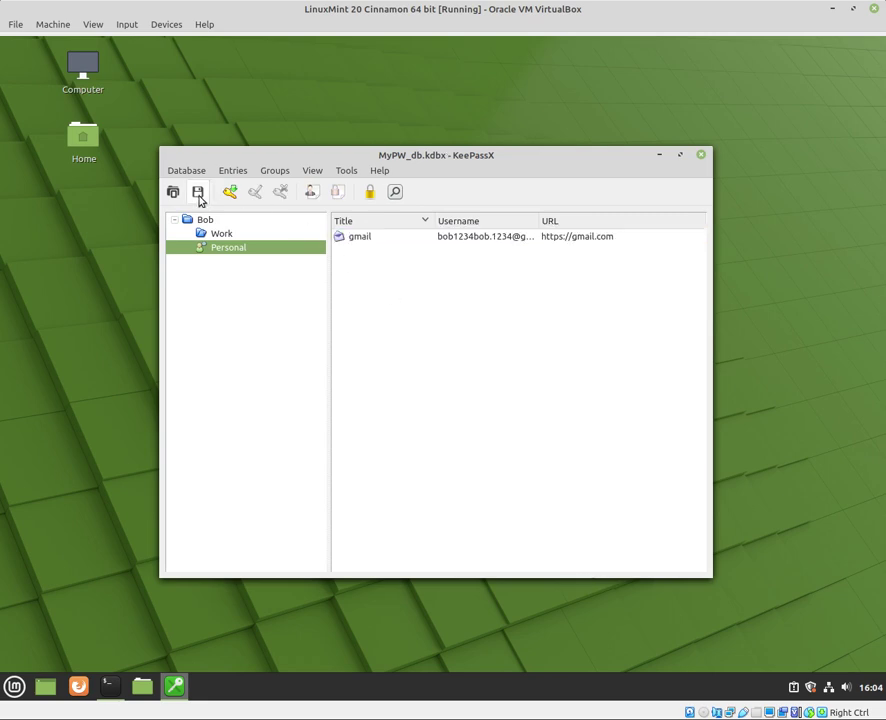
{"action": "left_click", "coordinate": [374, 239]}
{"action": "right_click", "coordinate": [374, 239]}
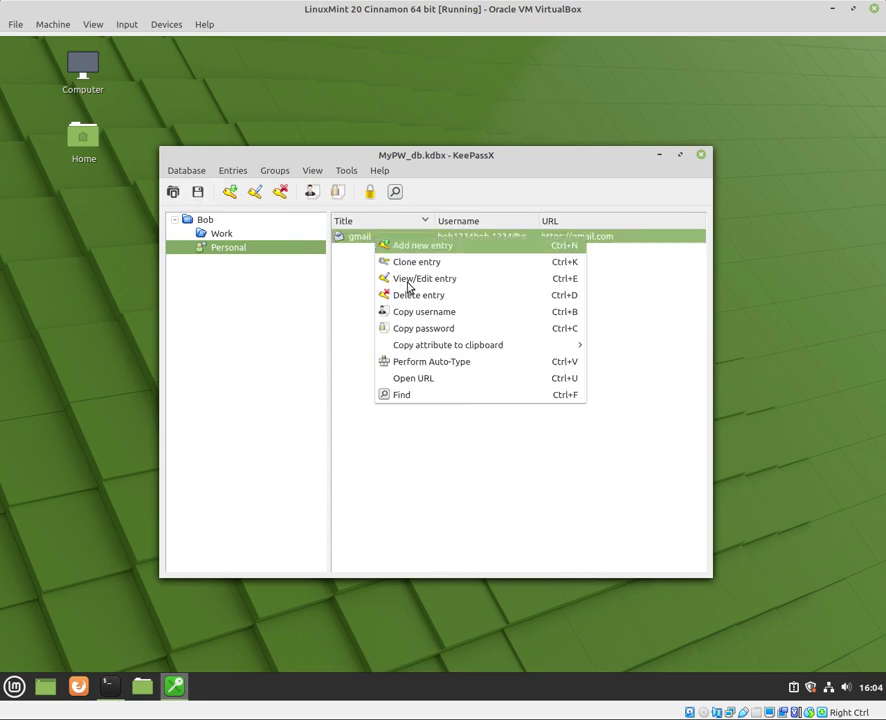
{"action": "left_click", "coordinate": [453, 378]}
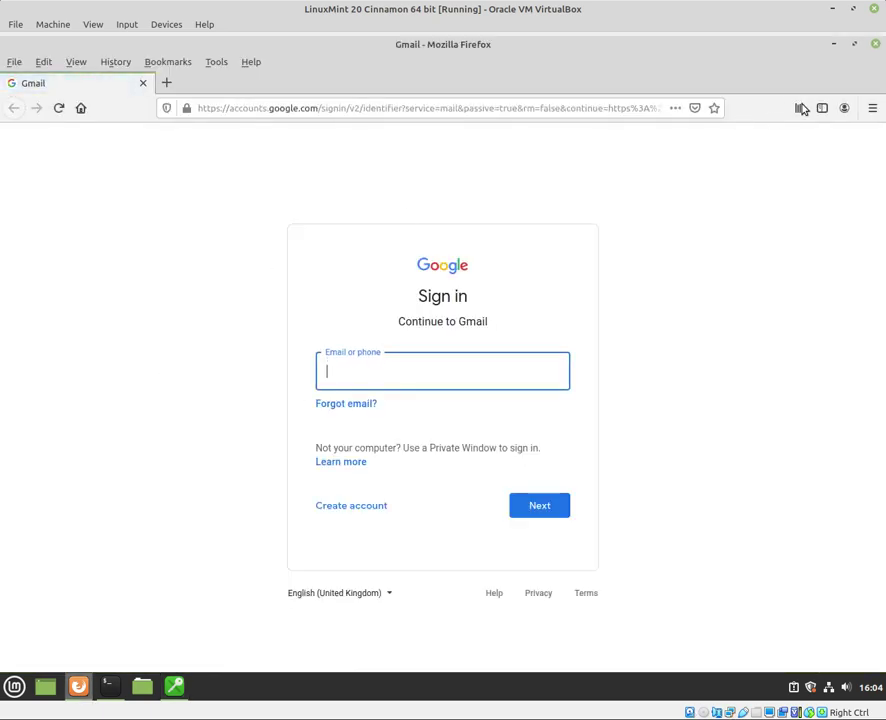
{"action": "left_click", "coordinate": [873, 50]}
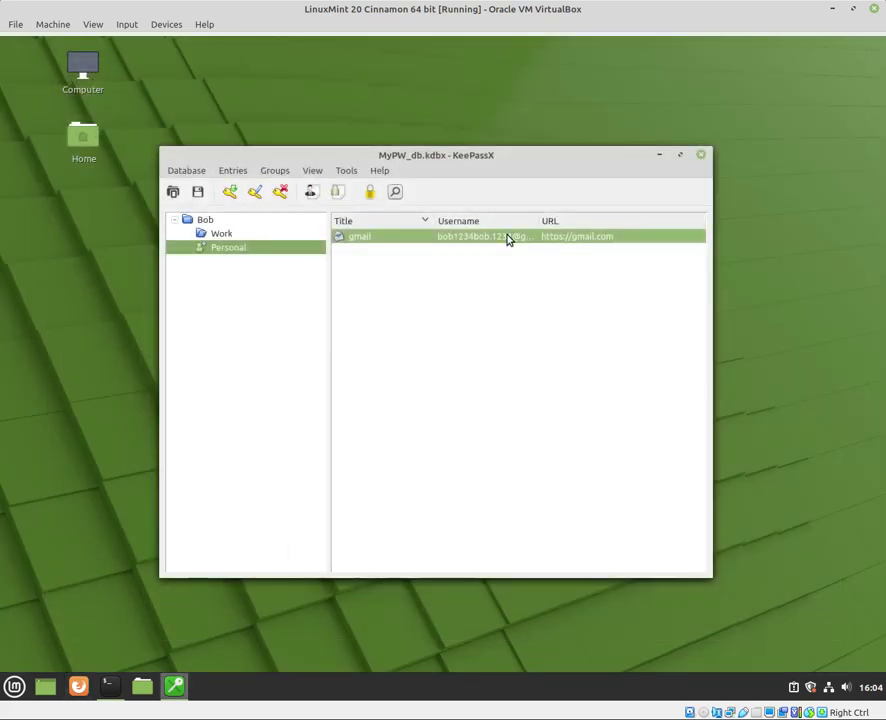
{"action": "right_click", "coordinate": [511, 237]}
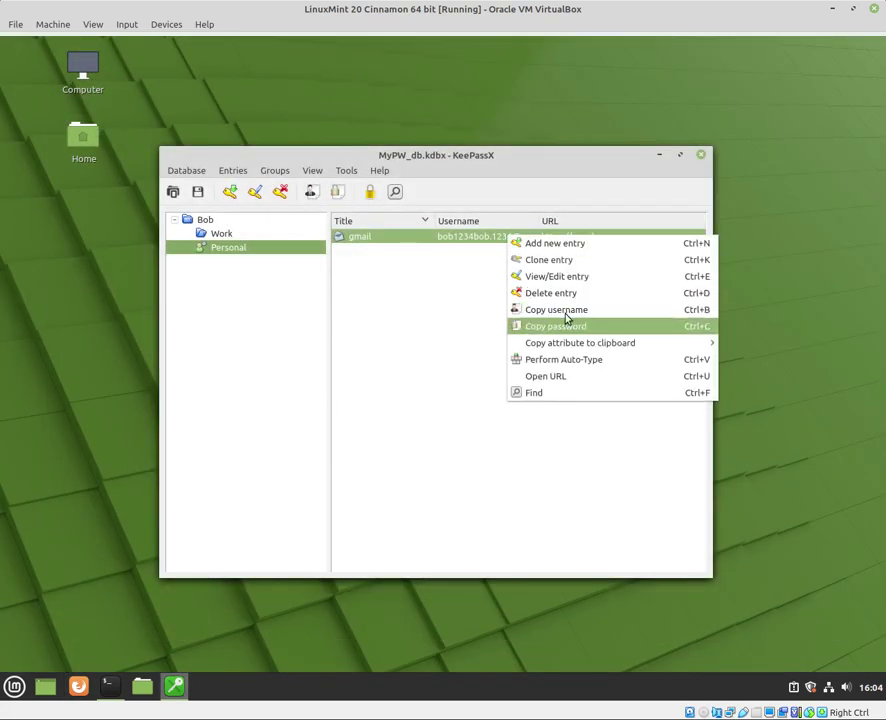
{"action": "left_click", "coordinate": [420, 329]}
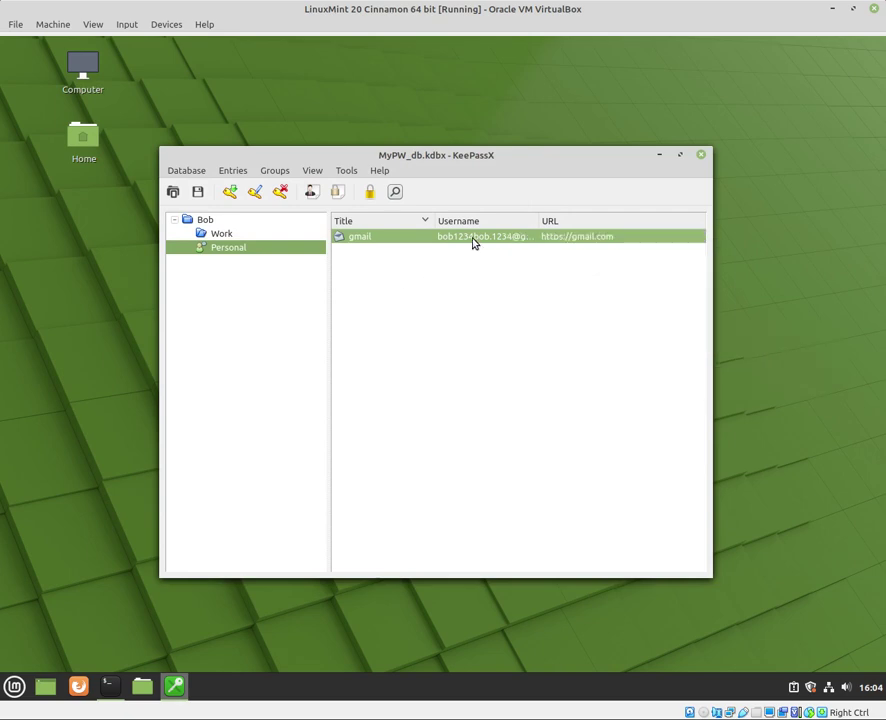
{"action": "right_click", "coordinate": [473, 244]}
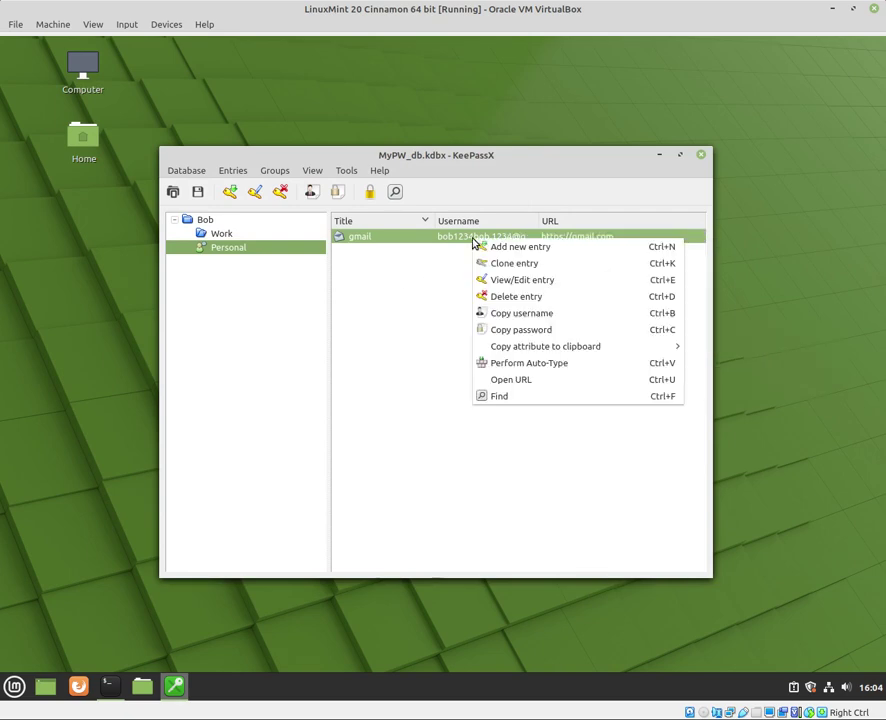
{"action": "left_click", "coordinate": [418, 270]}
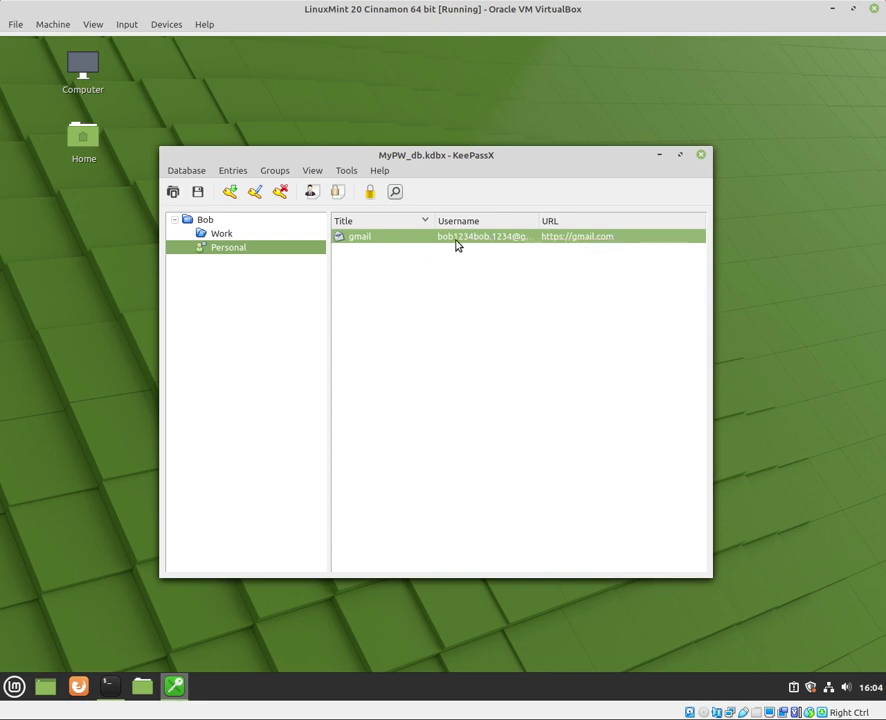
{"action": "right_click", "coordinate": [456, 245]}
{"action": "left_click", "coordinate": [400, 312]}
Enable 'Automatically save on exit' in the Tools > Settings general options
{"action": "left_click", "coordinate": [347, 171]}
{"action": "left_click", "coordinate": [307, 234]}
{"action": "left_click", "coordinate": [348, 173]}
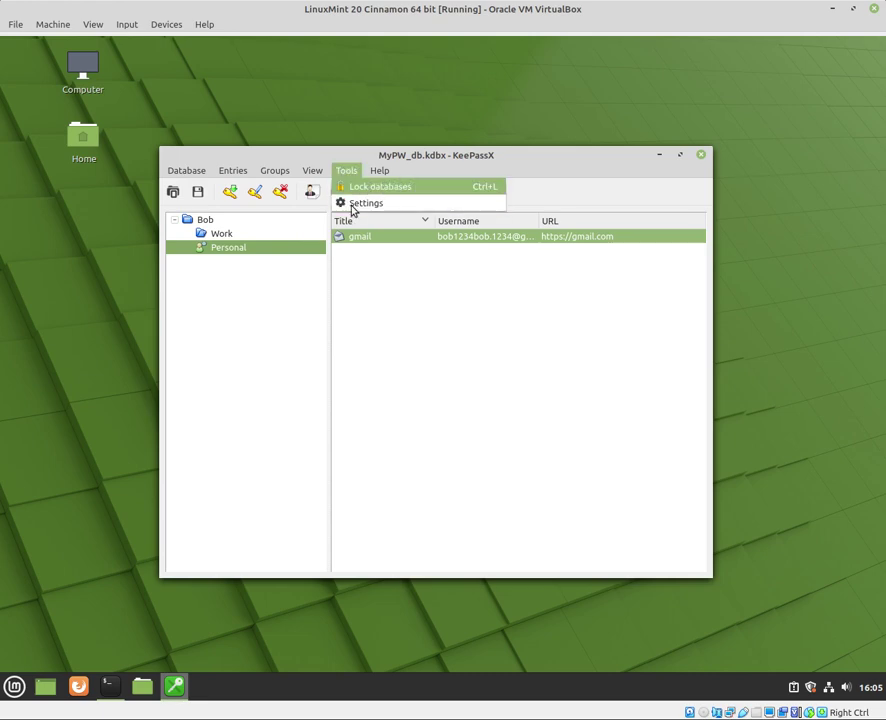
{"action": "left_click", "coordinate": [362, 208]}
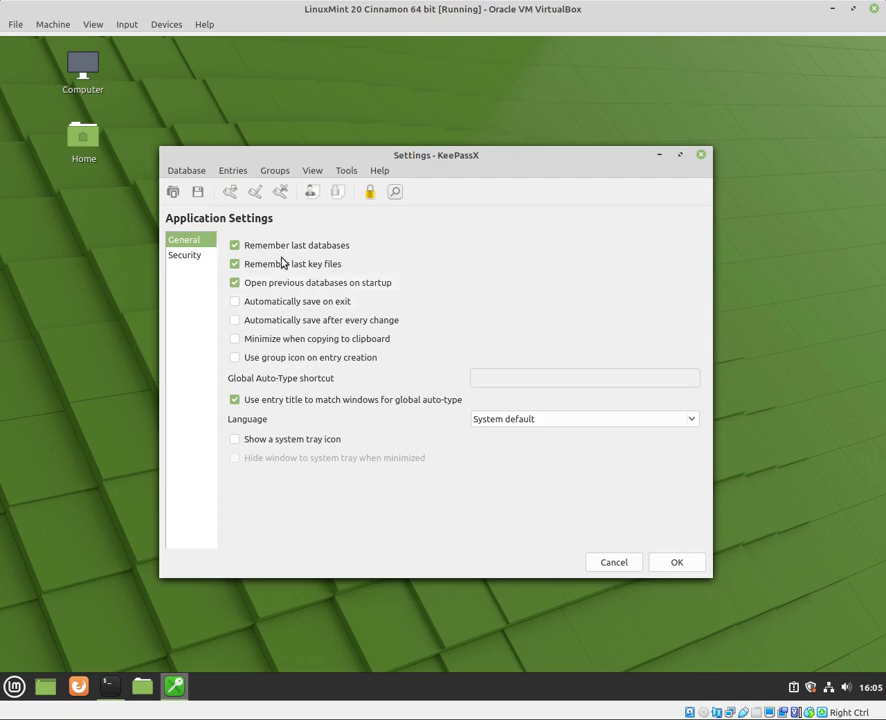
{"action": "left_click", "coordinate": [339, 304]}
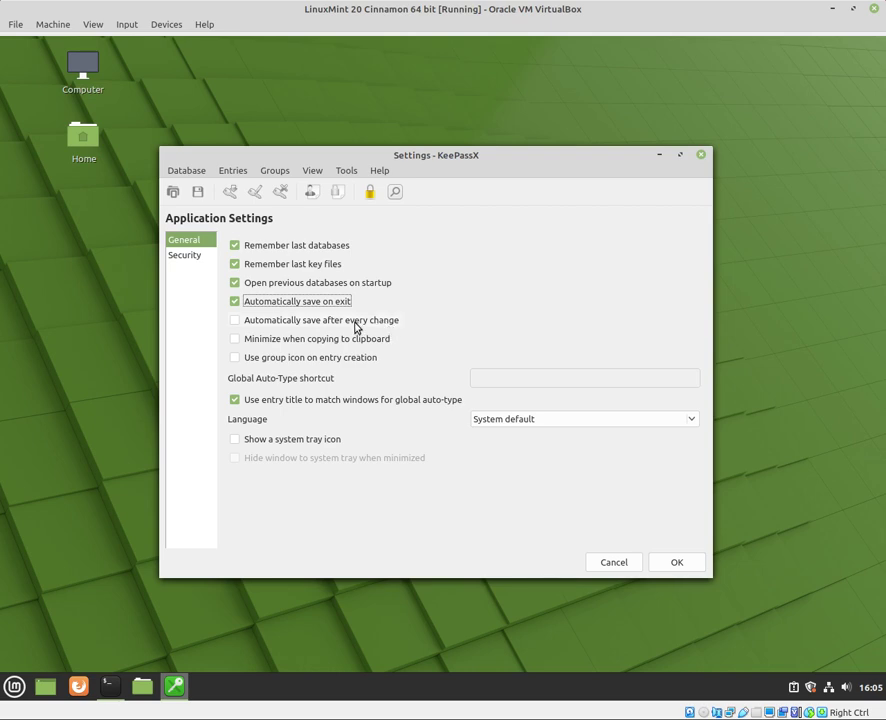
Turn on locking databases after inactivity, raise the timeout, and apply the settings with OK
{"action": "left_click", "coordinate": [194, 257]}
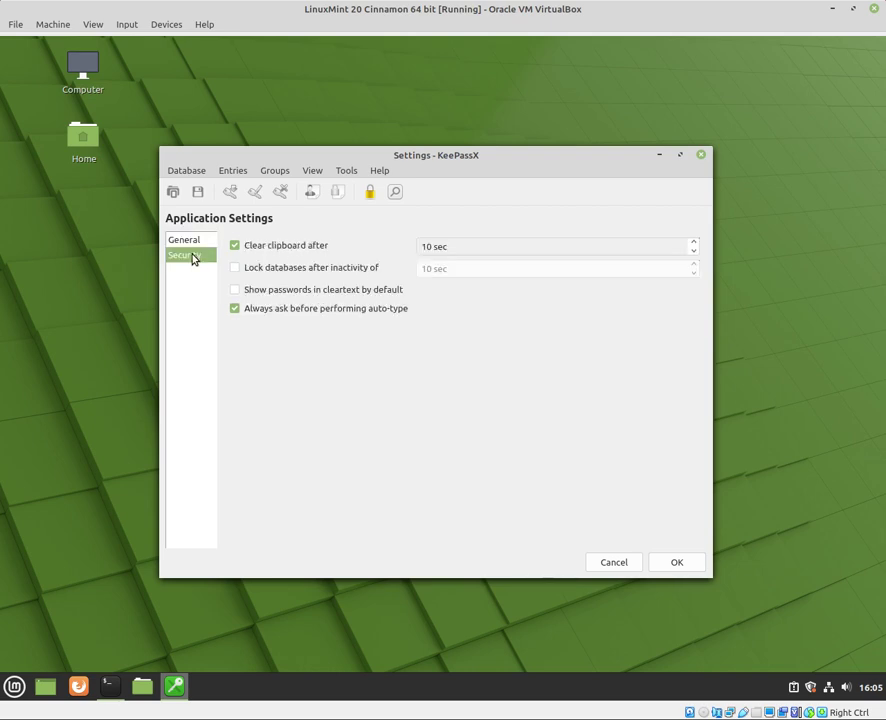
{"action": "left_click", "coordinate": [305, 268]}
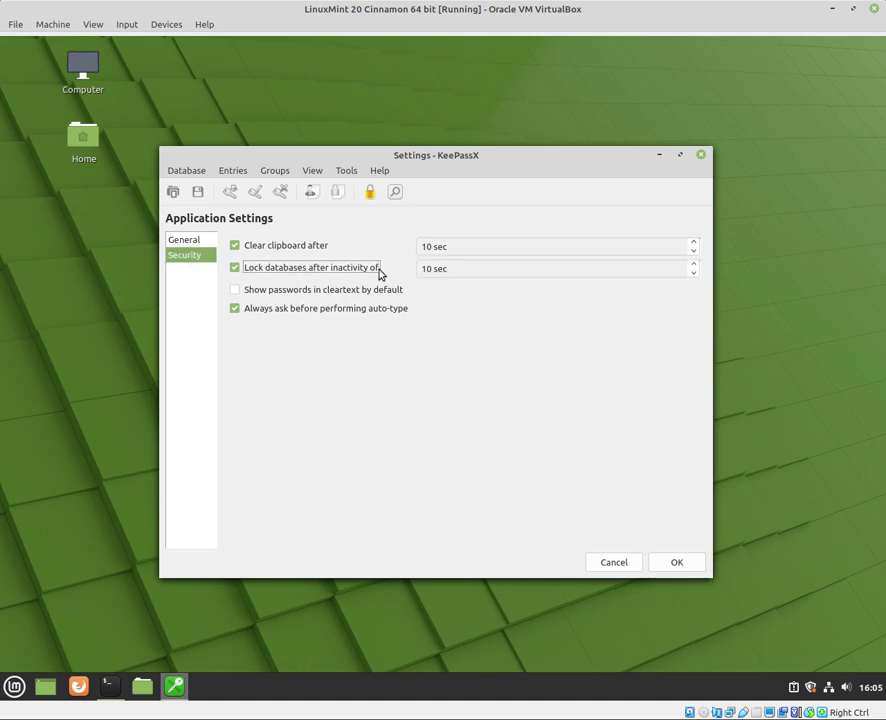
{"action": "left_click", "coordinate": [694, 266]}
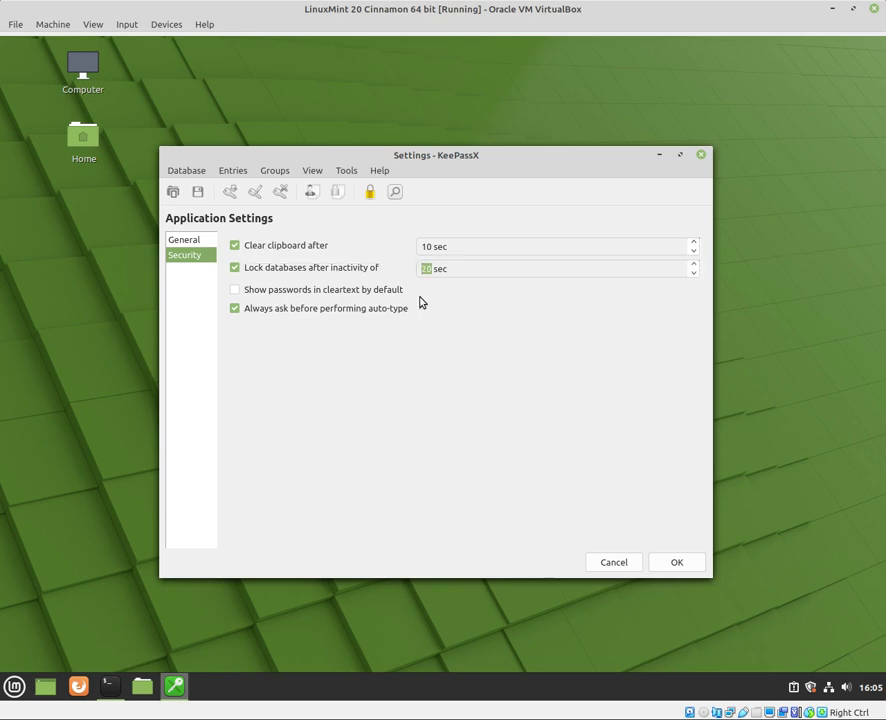
{"action": "left_click", "coordinate": [188, 242]}
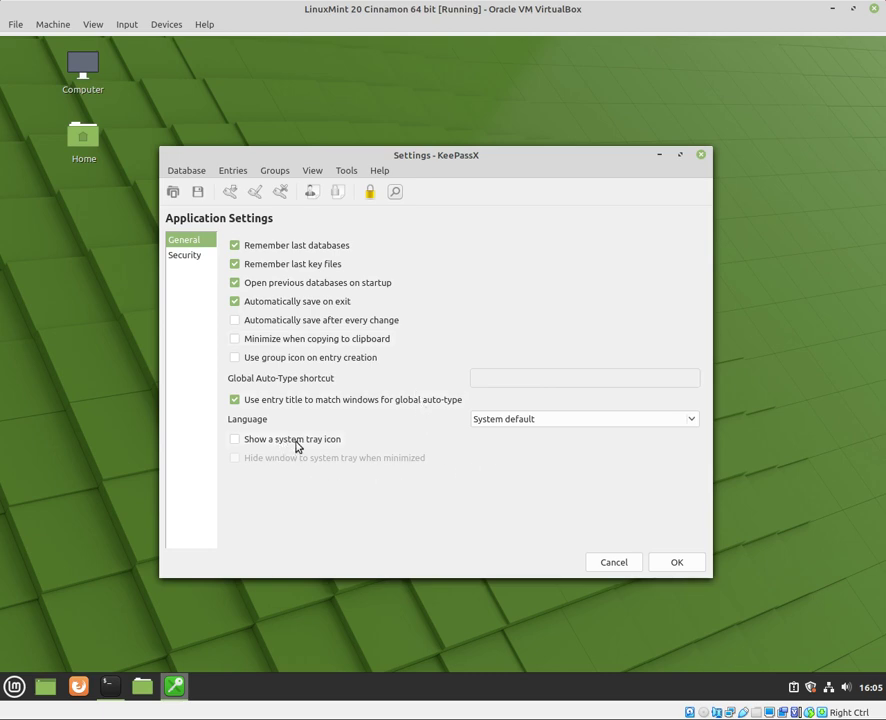
{"action": "left_click", "coordinate": [677, 563]}
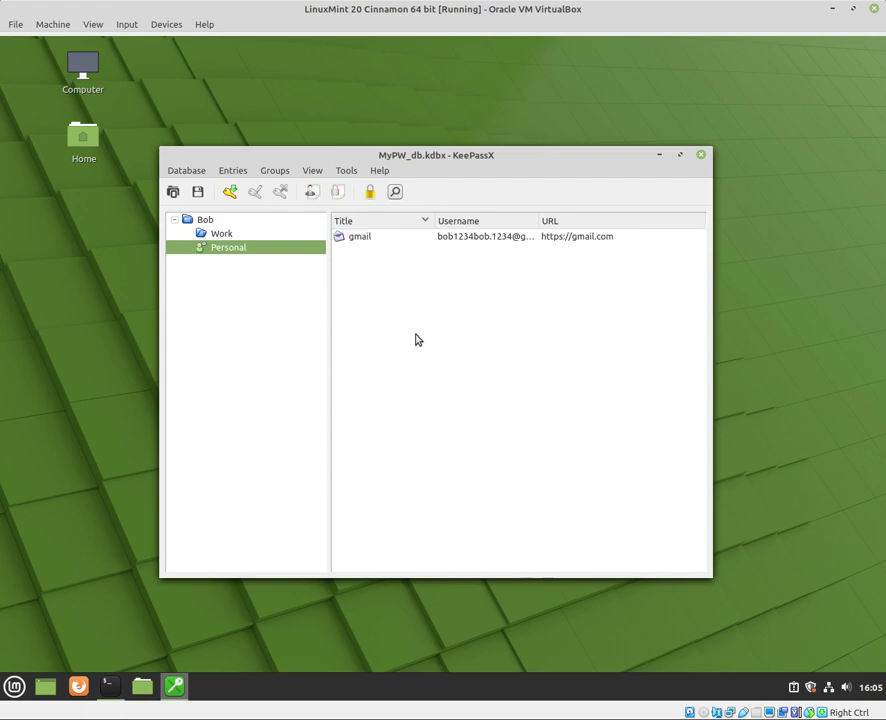
Quit KeePassX from the Database menu
{"action": "left_click", "coordinate": [180, 172]}
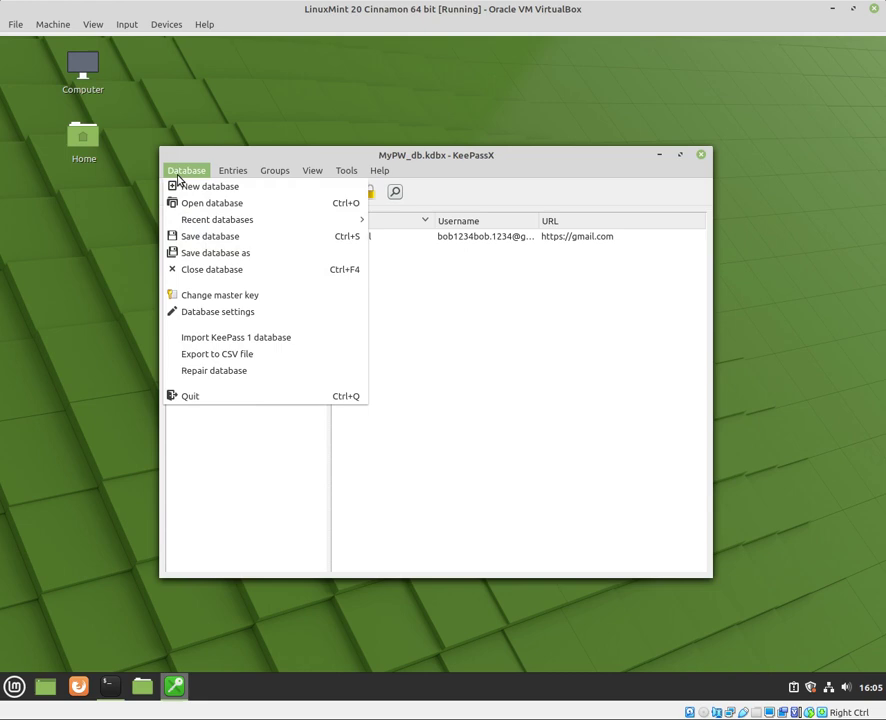
{"action": "left_click", "coordinate": [199, 397]}
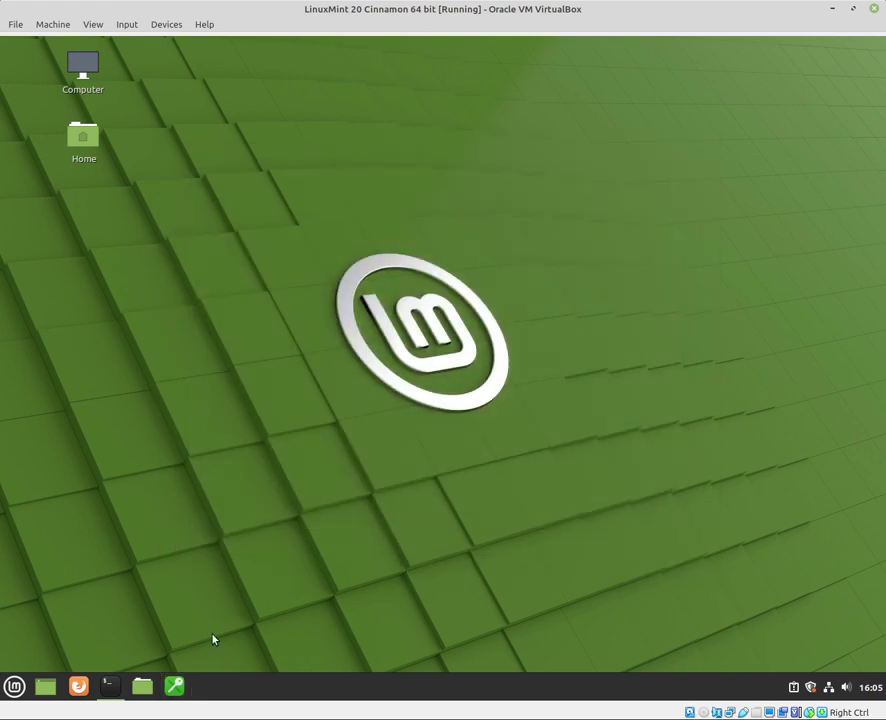
Relaunch KeePassX from the taskbar and enter the MyPW_db.kdbx password
{"action": "left_click", "coordinate": [175, 686]}
{"action": "left_click", "coordinate": [180, 359]}
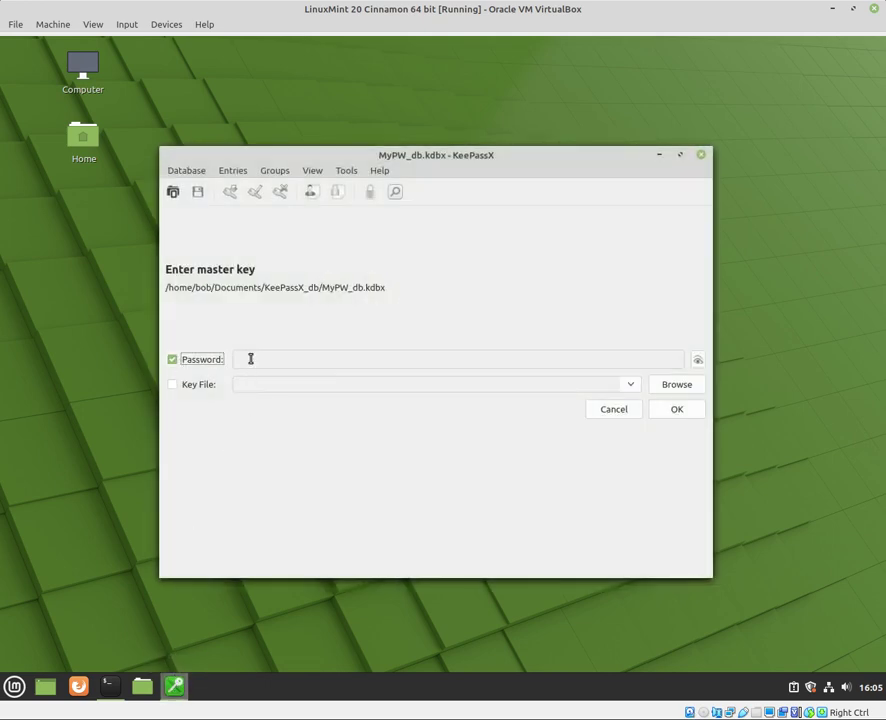
{"action": "left_click", "coordinate": [253, 359]}
{"action": "type", "text": "●●●●●●"}
Add Documents/Keys/key1 as key file, unlock the database, and show the Personal group
{"action": "left_click", "coordinate": [200, 388]}
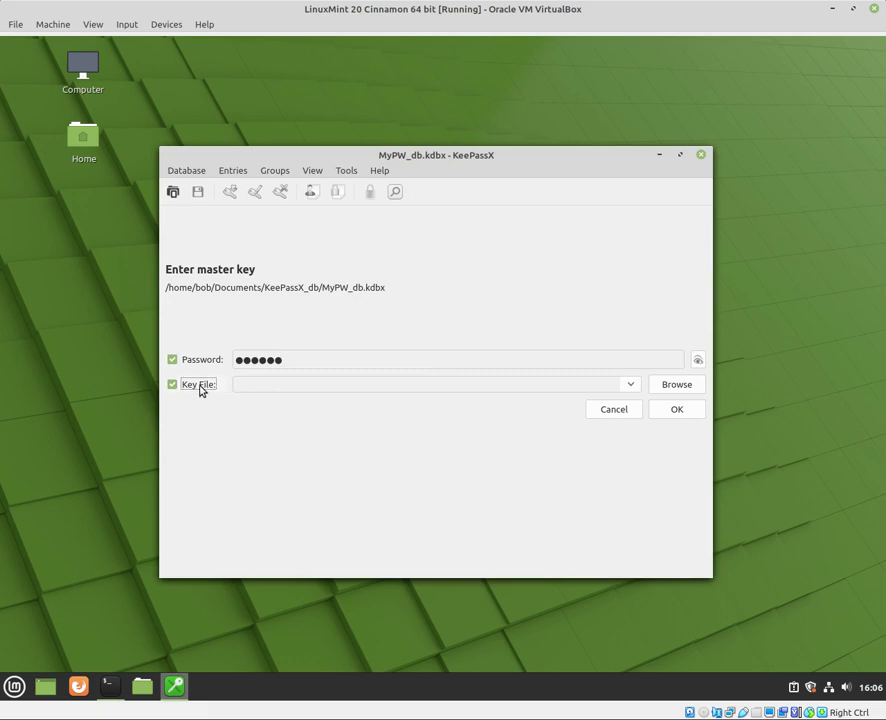
{"action": "left_click", "coordinate": [669, 387]}
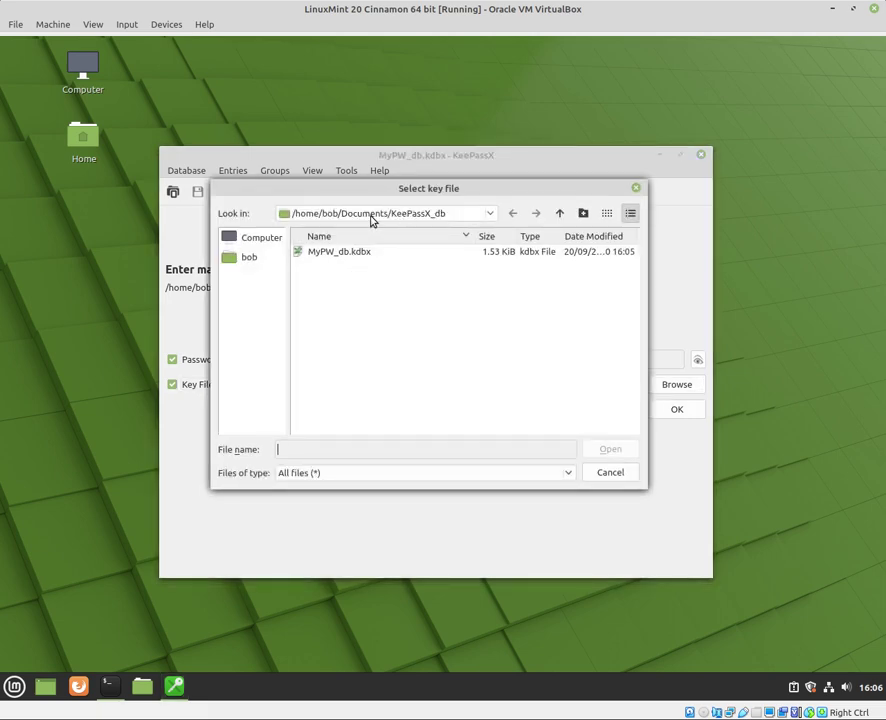
{"action": "left_click", "coordinate": [370, 214]}
{"action": "left_click", "coordinate": [245, 284]}
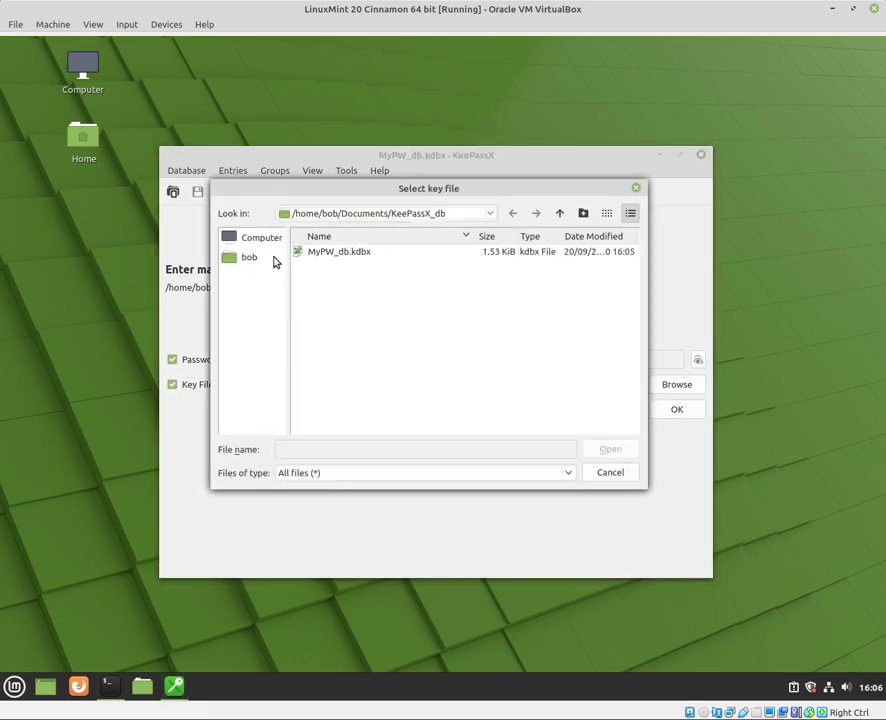
{"action": "left_click", "coordinate": [559, 213]}
{"action": "double_click", "coordinate": [324, 267]}
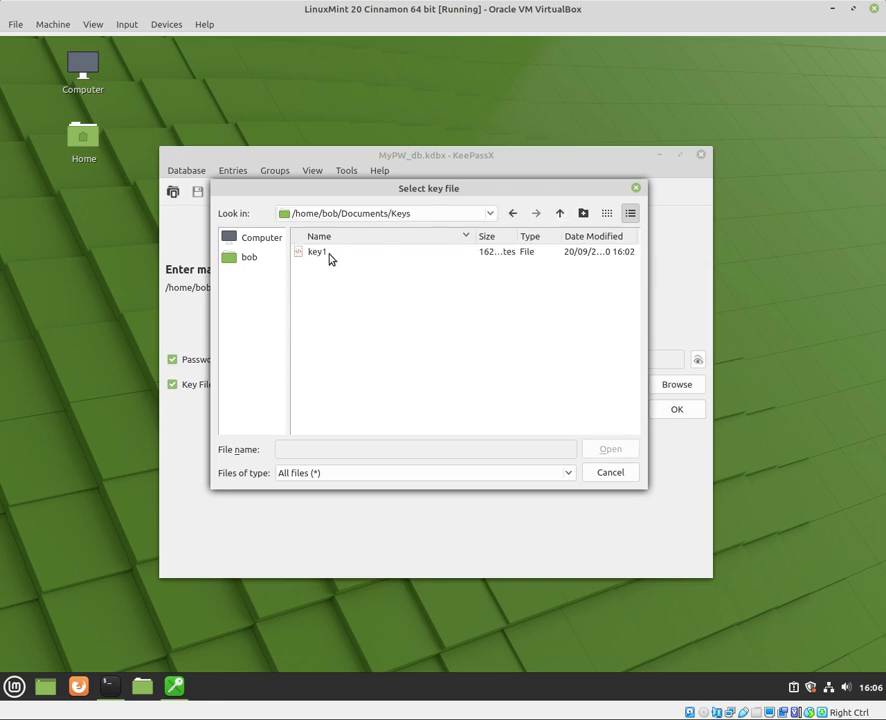
{"action": "double_click", "coordinate": [327, 257]}
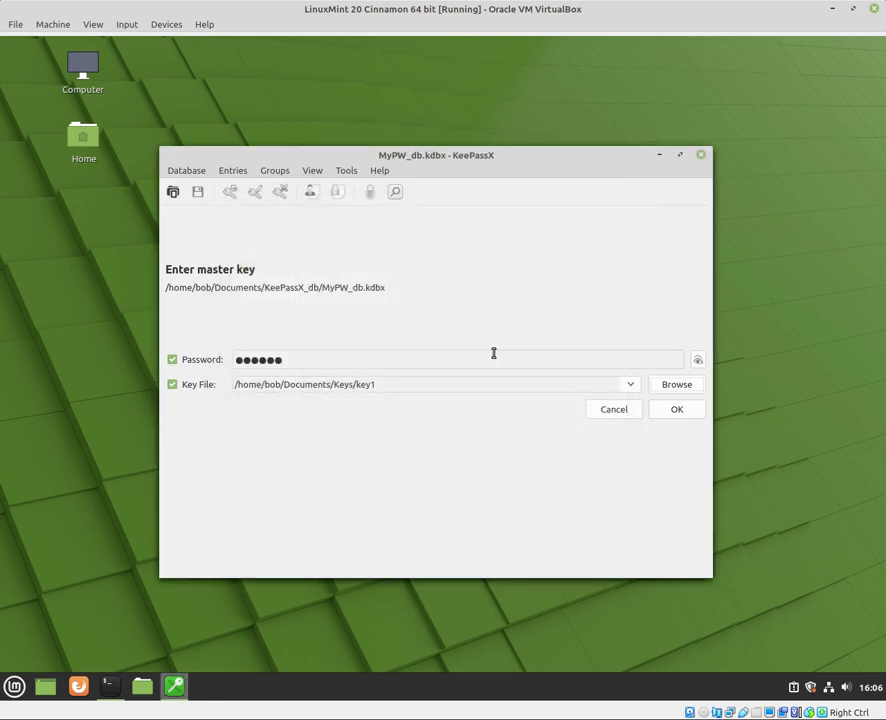
{"action": "left_click", "coordinate": [662, 412]}
{"action": "left_click", "coordinate": [228, 248]}
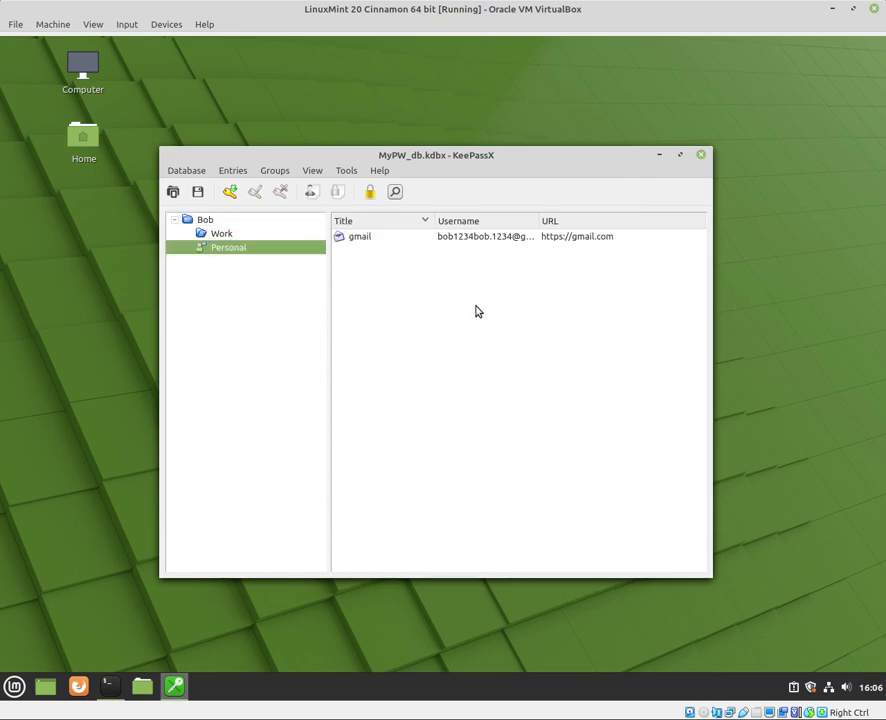
Lock MyPW_db.kdbx from the Tools menu
{"action": "left_click", "coordinate": [240, 176]}
{"action": "mouse_move", "coordinate": [270, 176]}
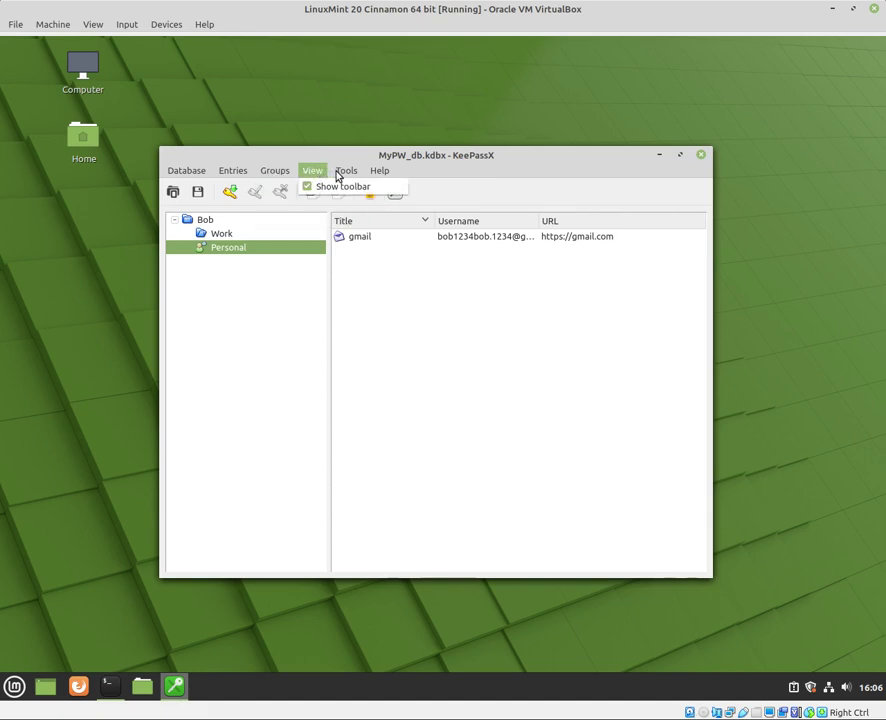
{"action": "left_click", "coordinate": [348, 187]}
Unlock the database again with its password
{"action": "left_click", "coordinate": [344, 172]}
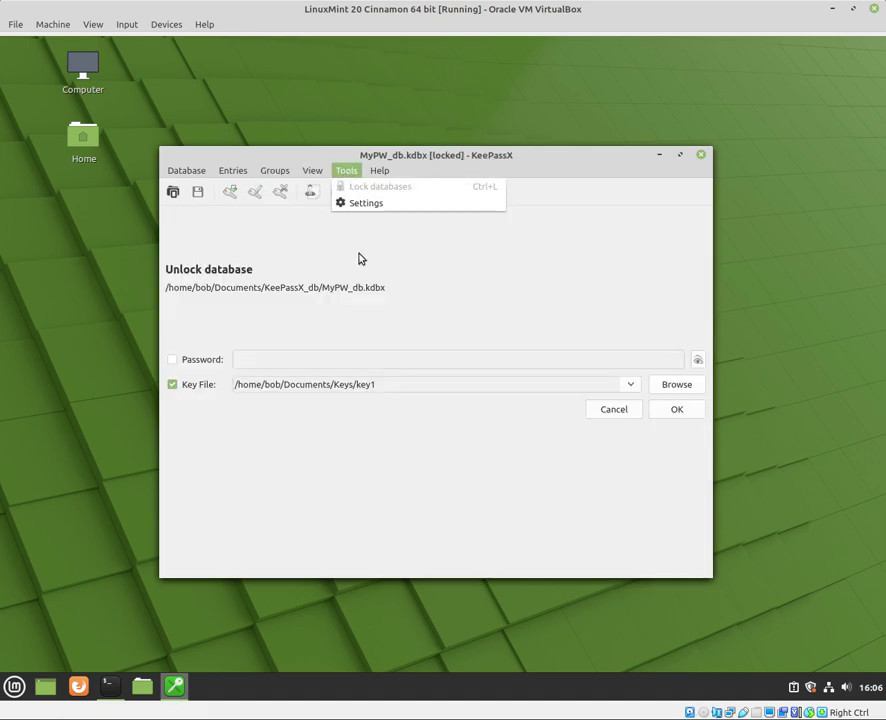
{"action": "left_click", "coordinate": [214, 364]}
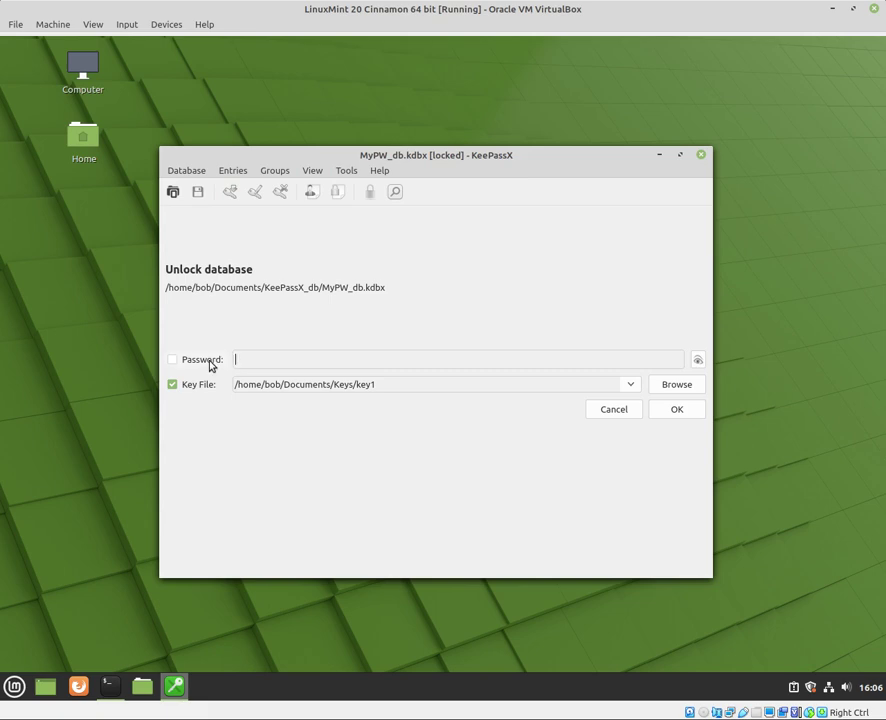
{"action": "left_click", "coordinate": [211, 365]}
{"action": "type", "text": "******"}
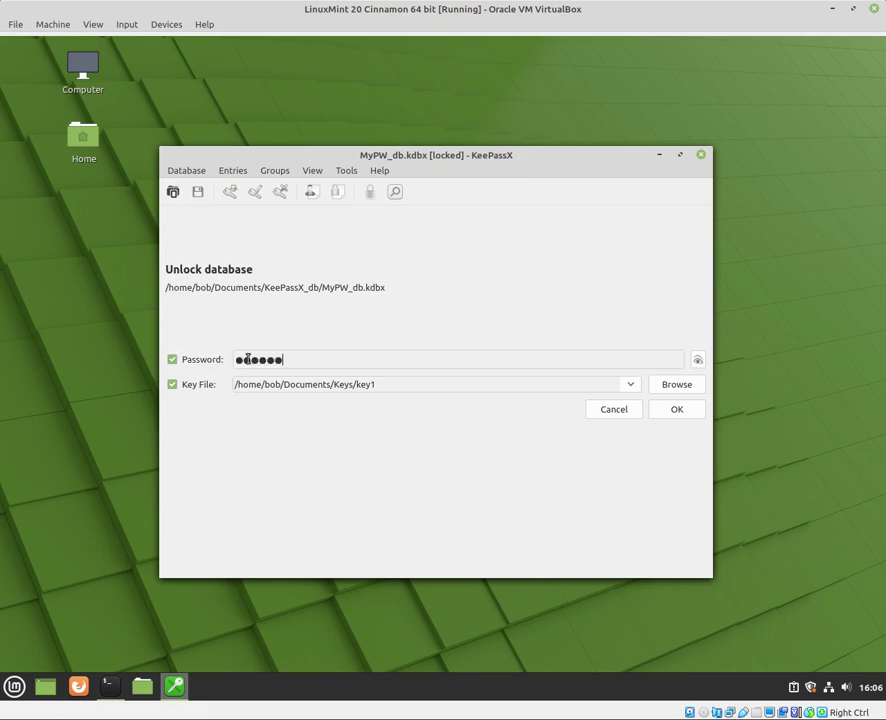
{"action": "left_click", "coordinate": [674, 412]}
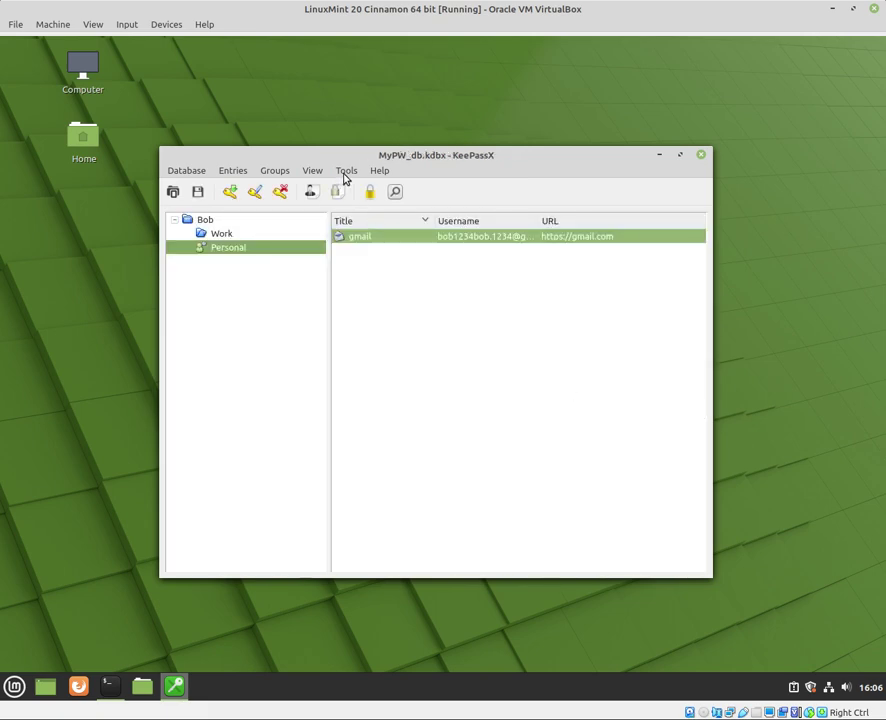
Look through the Tools, View and Help menus without choosing anything
{"action": "left_click", "coordinate": [346, 172]}
{"action": "mouse_move", "coordinate": [312, 176]}
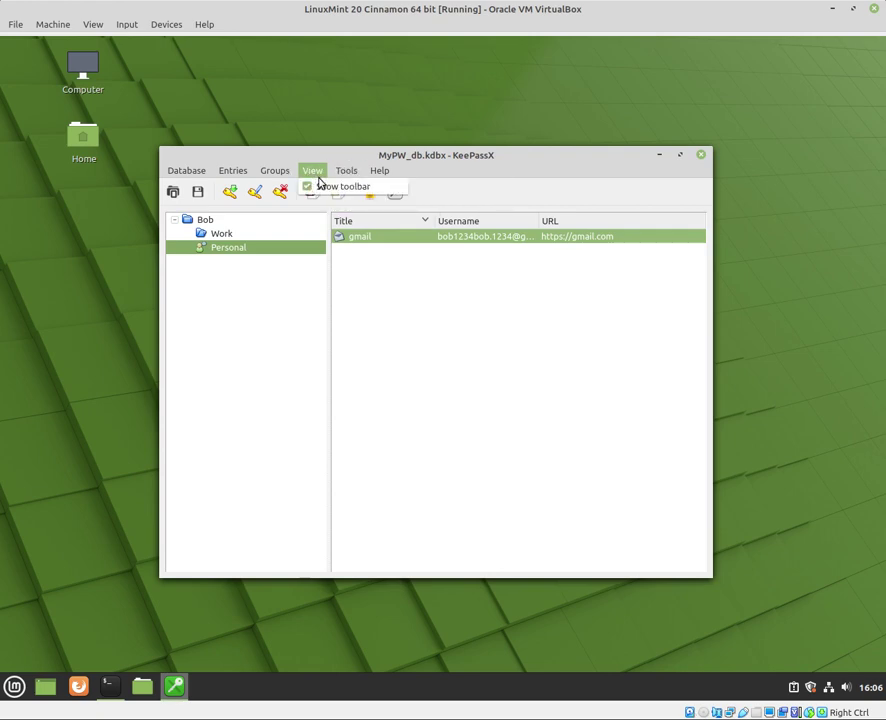
{"action": "left_click", "coordinate": [373, 238]}
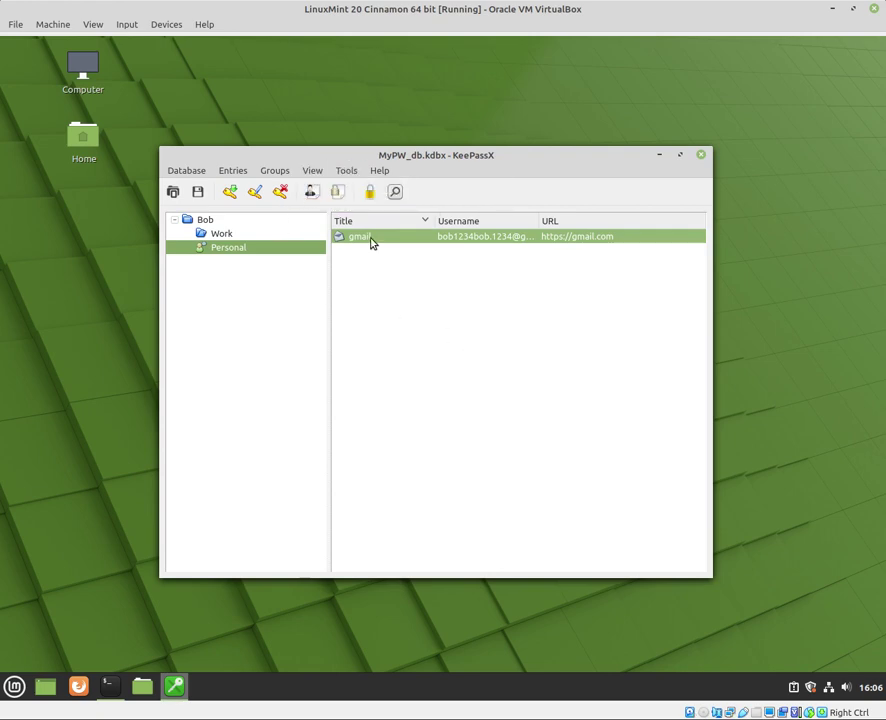
{"action": "left_click", "coordinate": [380, 172]}
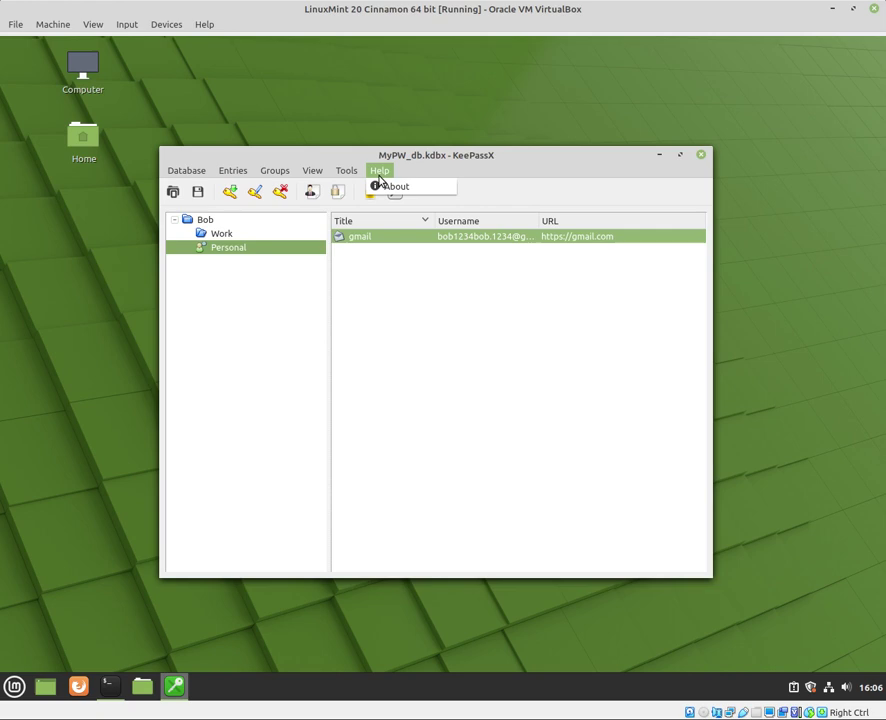
{"action": "mouse_move", "coordinate": [230, 177]}
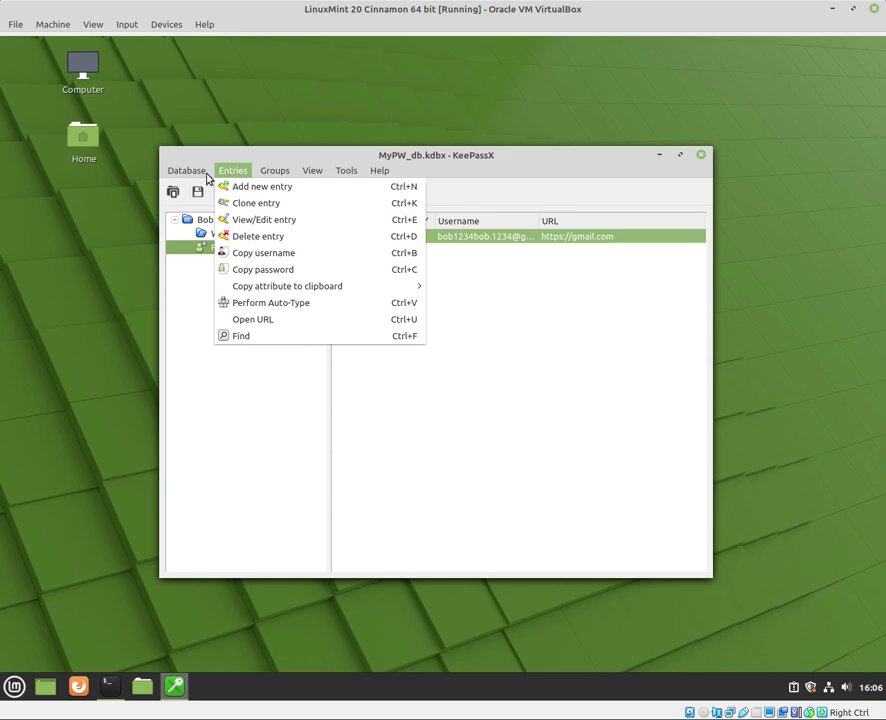
View Database settings and cancel unchanged, then start Change master key
{"action": "mouse_move", "coordinate": [191, 177]}
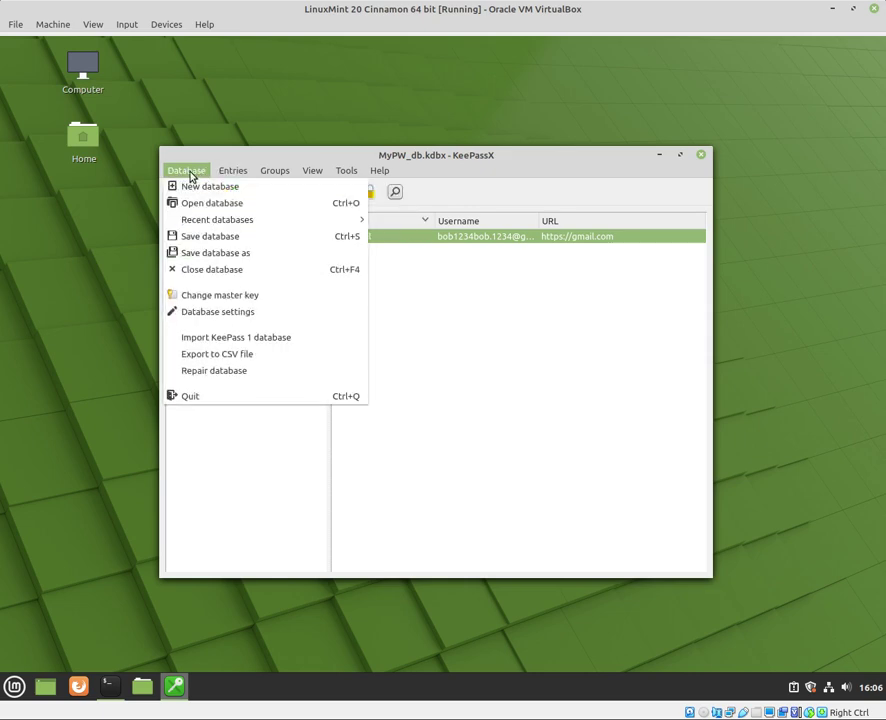
{"action": "left_click", "coordinate": [228, 316]}
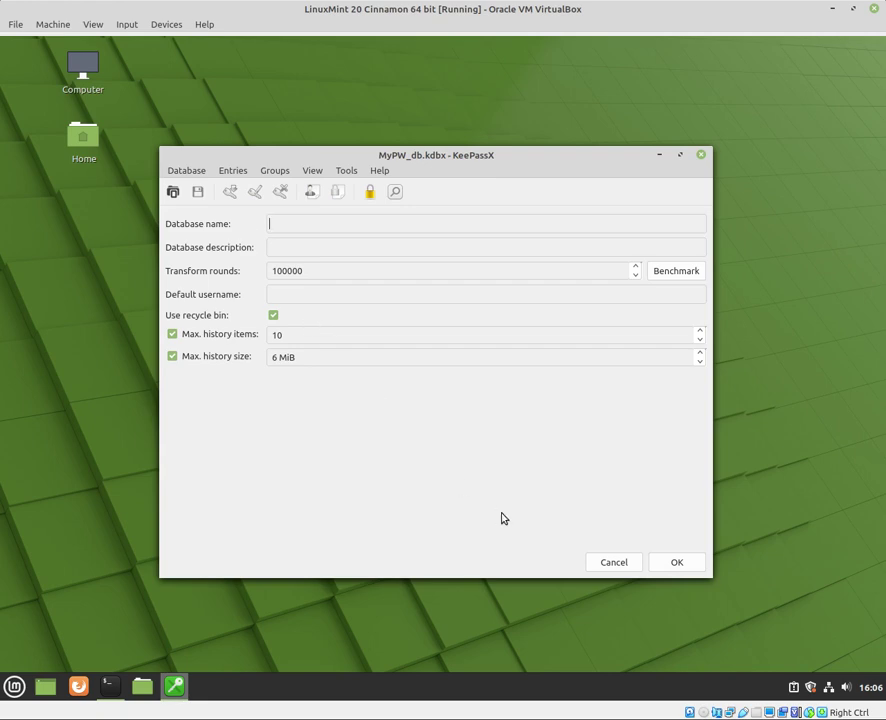
{"action": "left_click", "coordinate": [628, 567]}
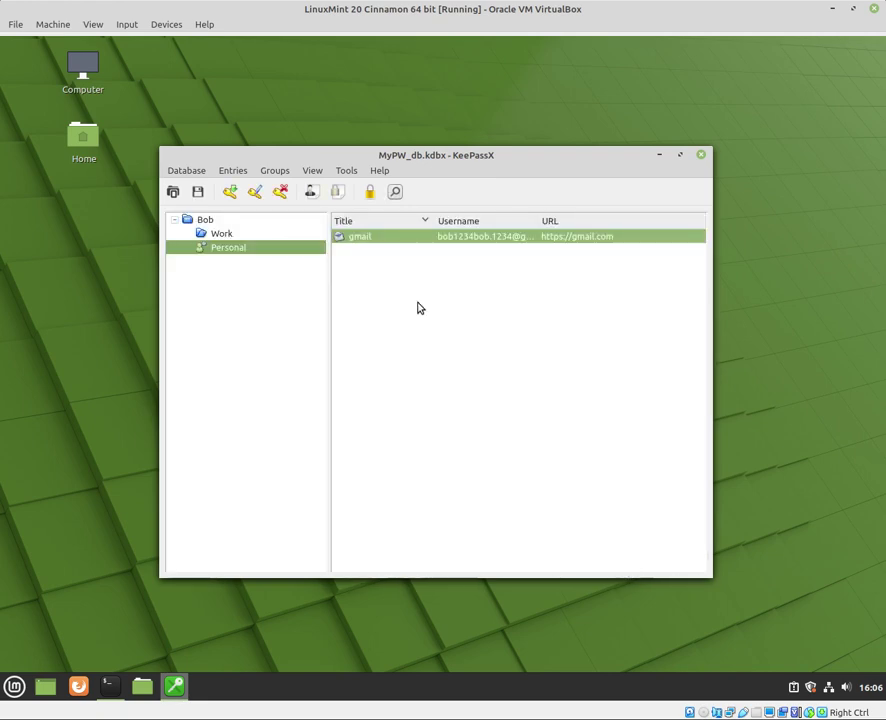
{"action": "left_click", "coordinate": [187, 172]}
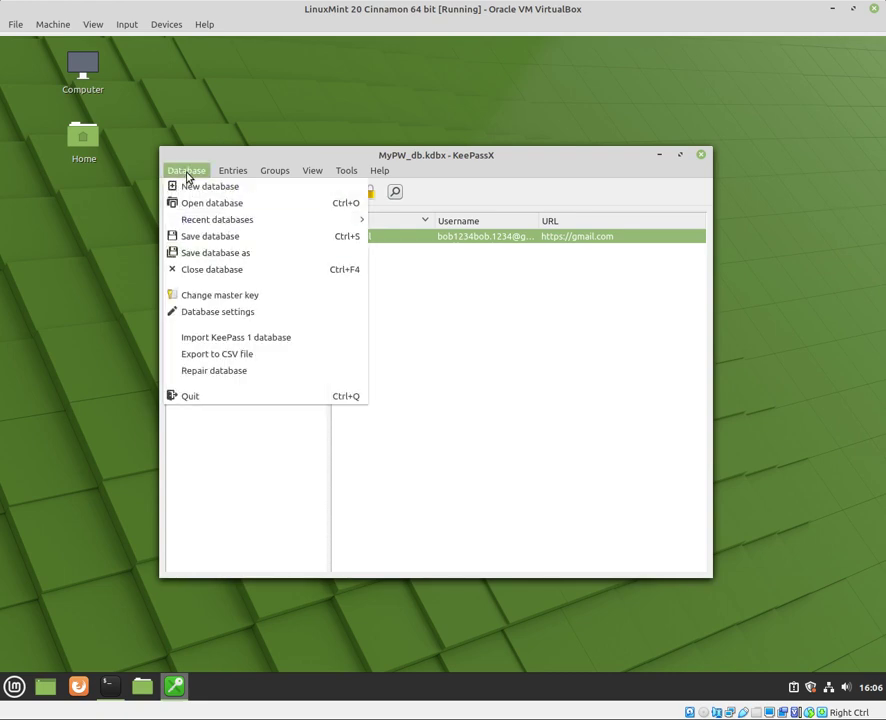
{"action": "left_click", "coordinate": [250, 298]}
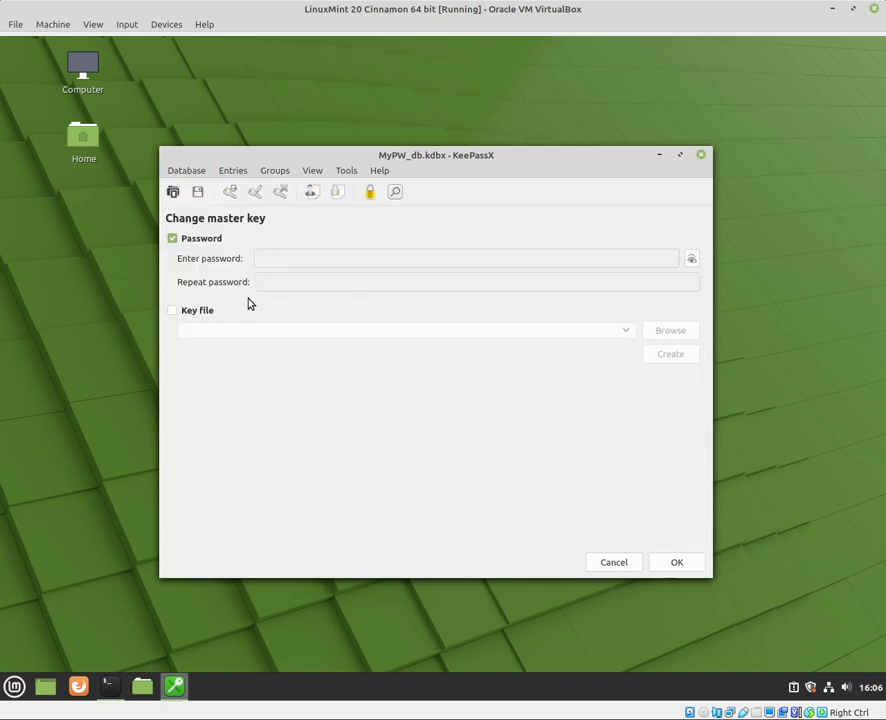
Cancel the master key change and close the Database menu without choosing anything
{"action": "left_click", "coordinate": [613, 563]}
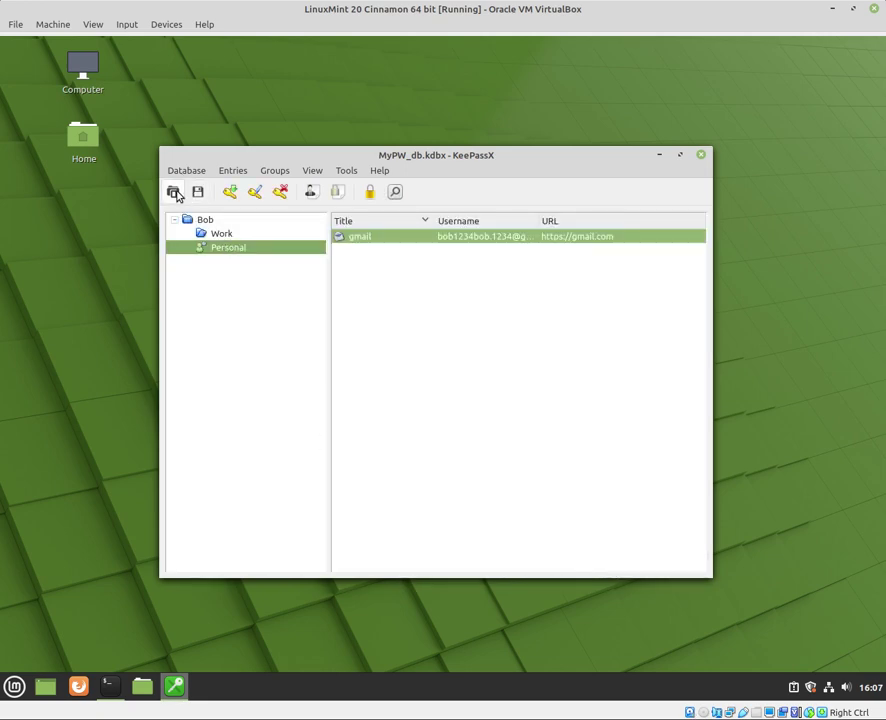
{"action": "left_click", "coordinate": [178, 171]}
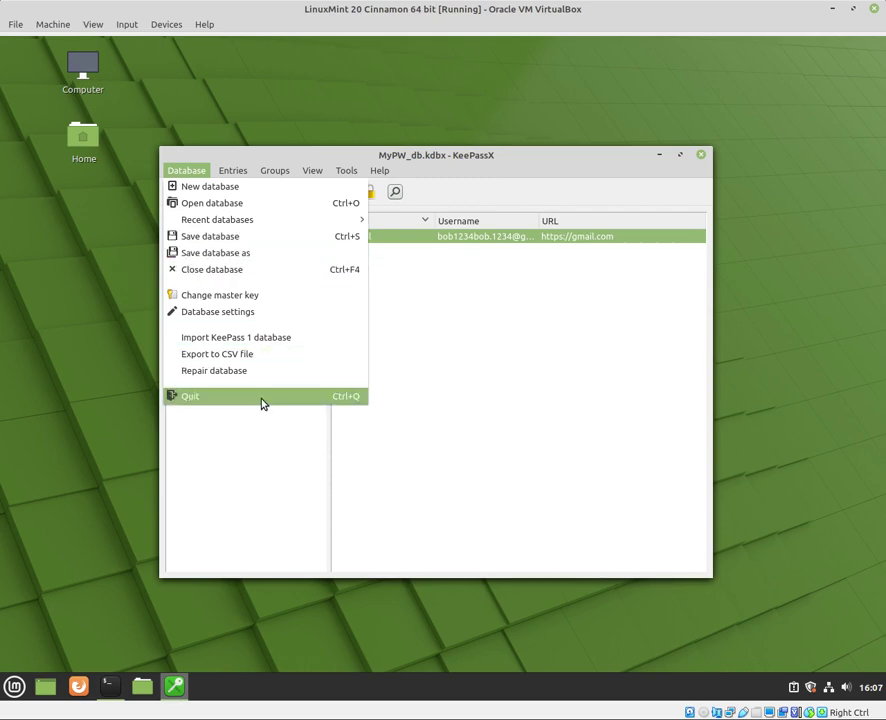
{"action": "left_click", "coordinate": [496, 388]}
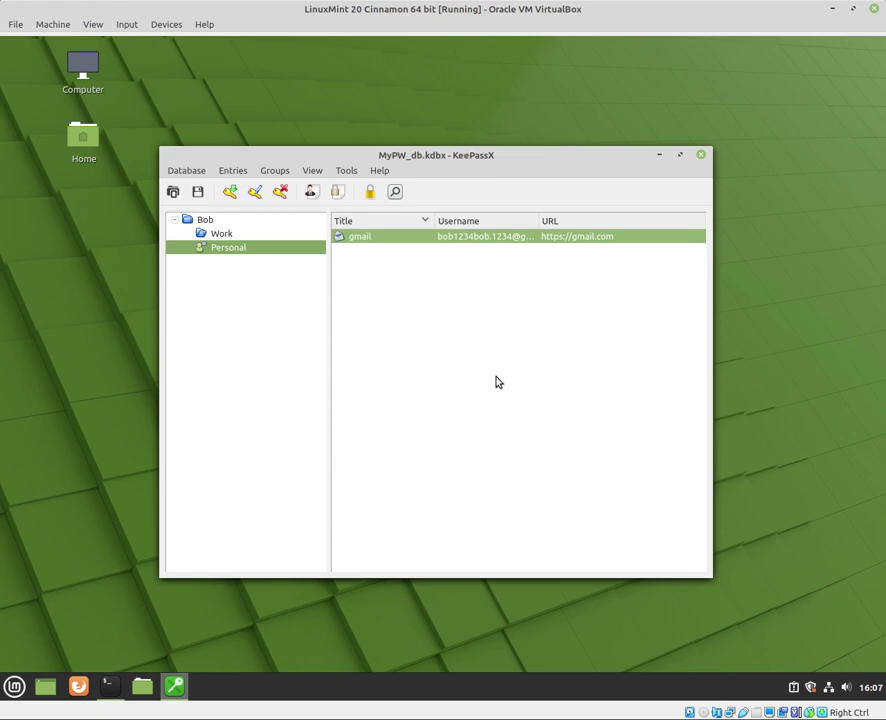